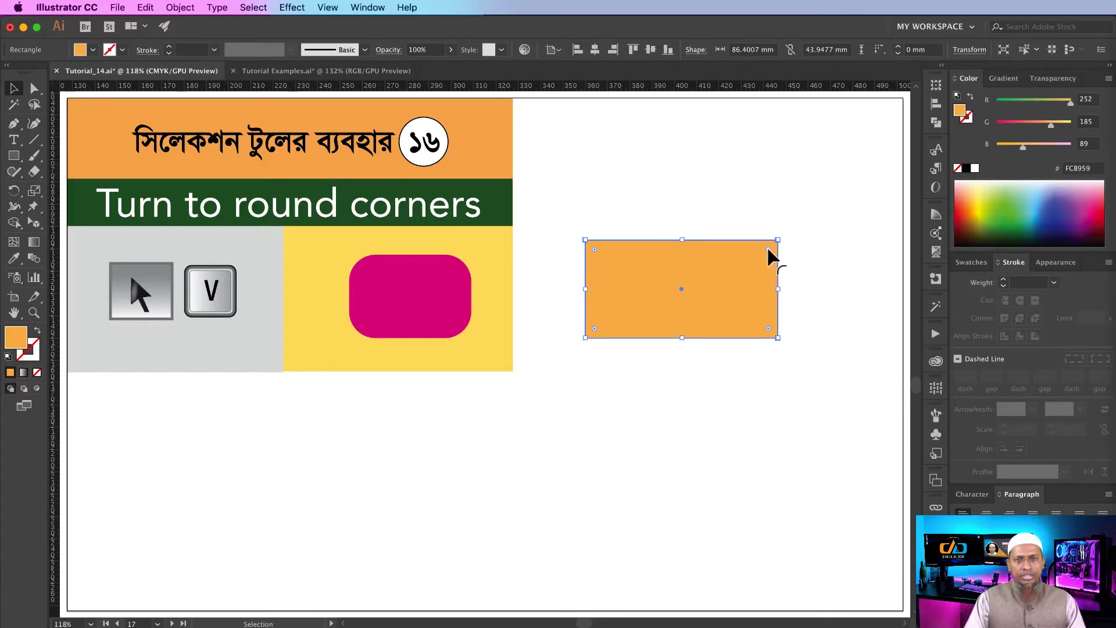
# - Round all corners of the orange rectangle fully, to a radius of about 22 mm, and deselect it
pyautogui.moveTo(767, 249); pyautogui.dragTo(718, 284)
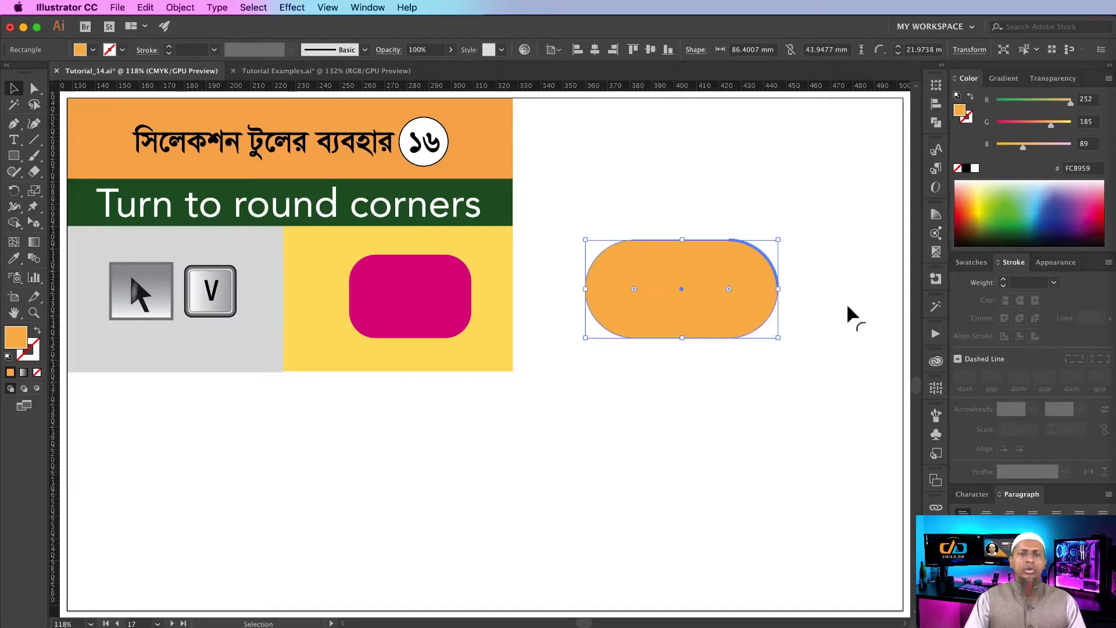
pyautogui.click(847, 308)
# - Draw an orange square about 56 mm wide below the pill shape and shift it slightly up
pyautogui.press('m')
pyautogui.moveTo(594, 387); pyautogui.dragTo(718, 494)
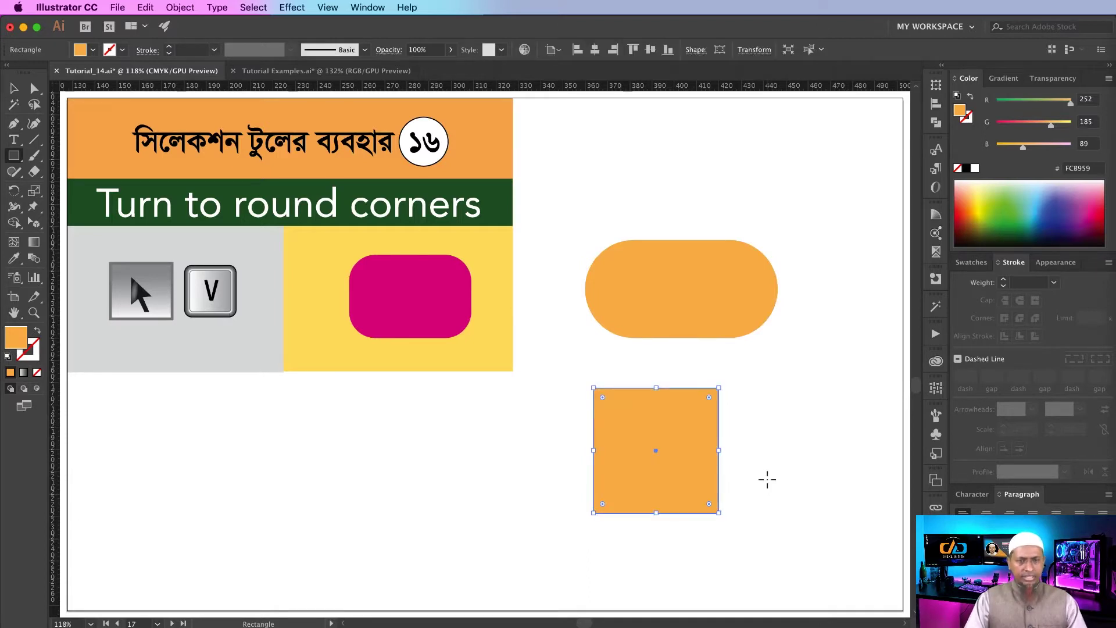
pyautogui.click(14, 87)
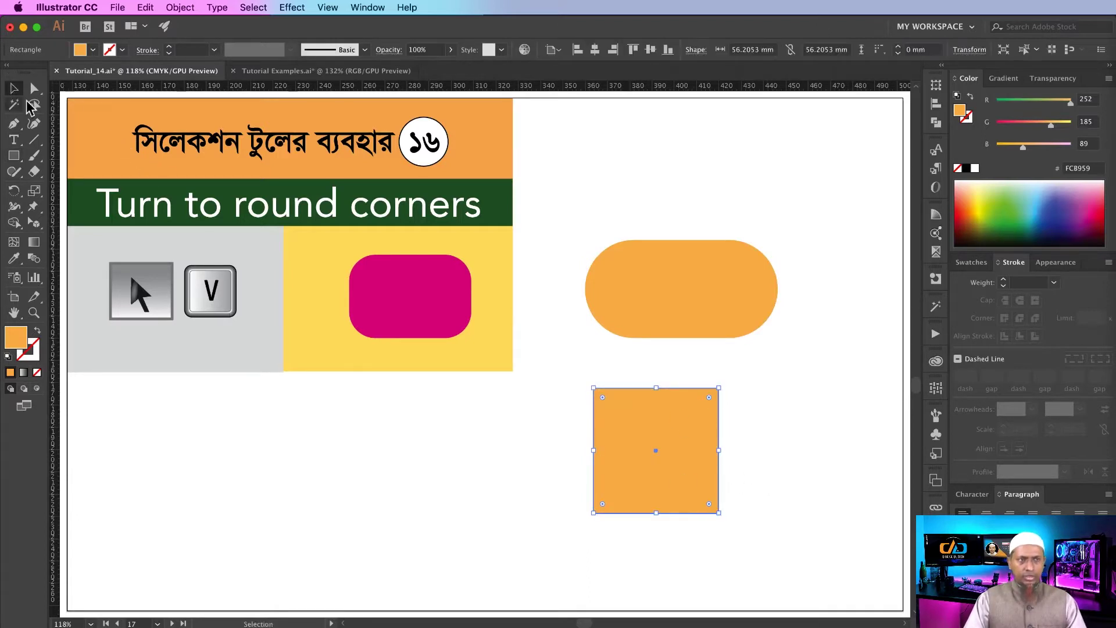
pyautogui.click(761, 437)
pyautogui.click(687, 443)
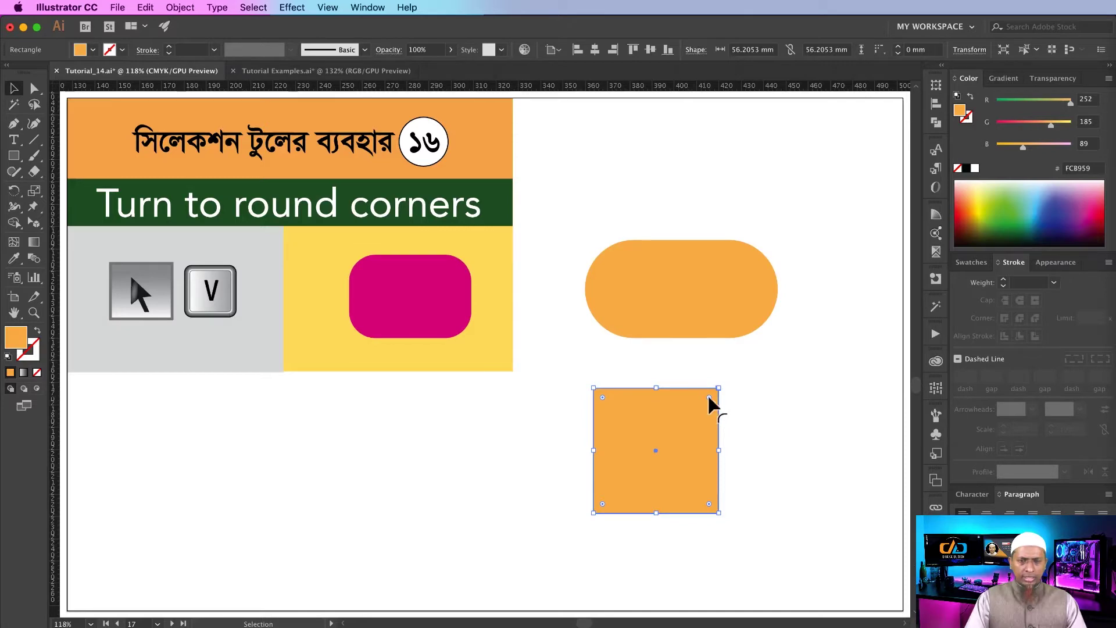
pyautogui.moveTo(708, 397); pyautogui.dragTo(729, 383)
pyautogui.moveTo(654, 473); pyautogui.dragTo(634, 449)
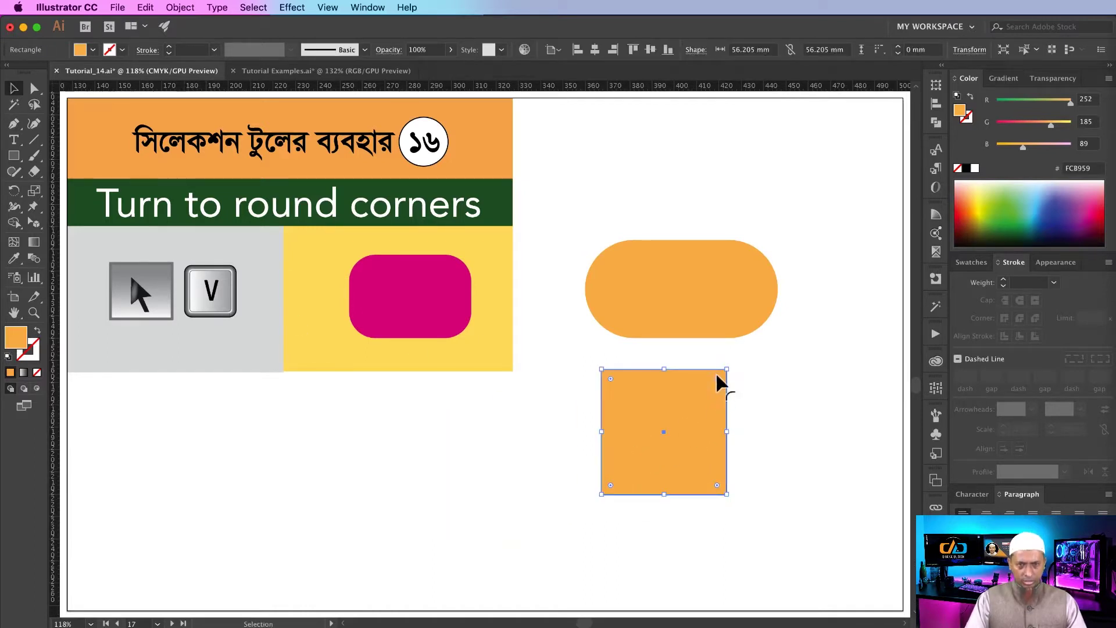
# - Round the square's corners to a radius of about 12 mm and position it centred below the pill shape
pyautogui.moveTo(716, 377); pyautogui.dragTo(698, 392)
pyautogui.click(817, 414)
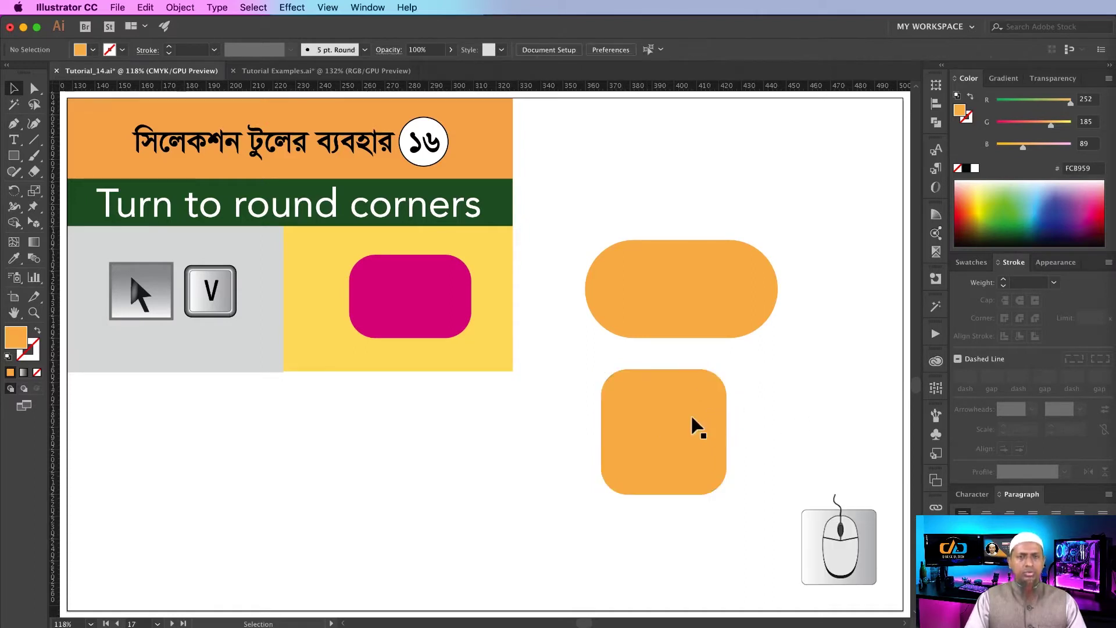
pyautogui.click(686, 418)
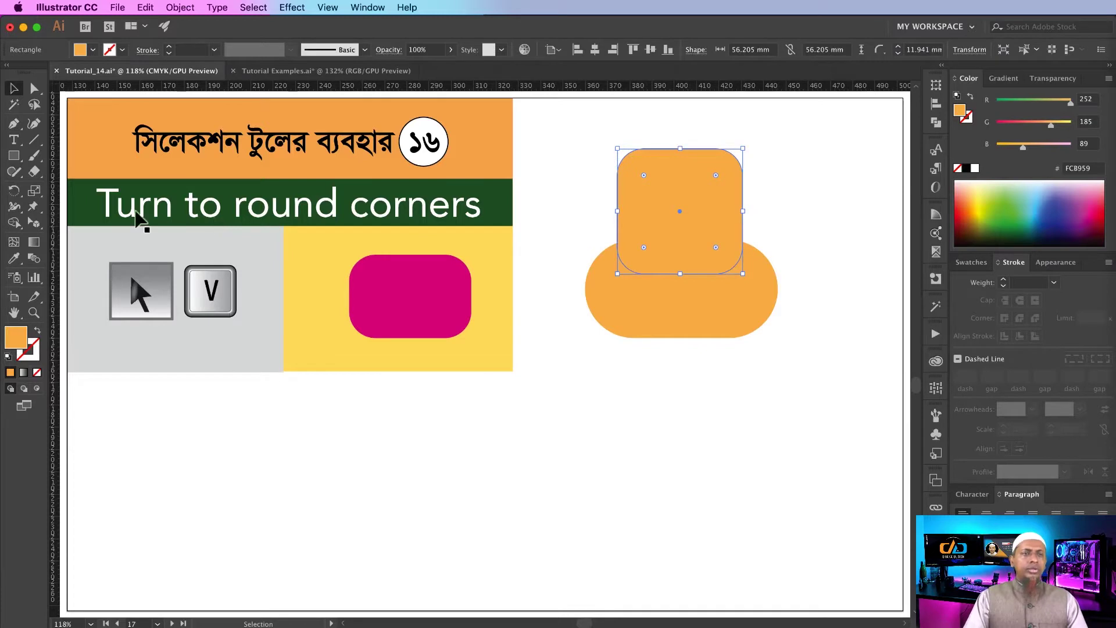
pyautogui.moveTo(687, 217); pyautogui.dragTo(691, 434)
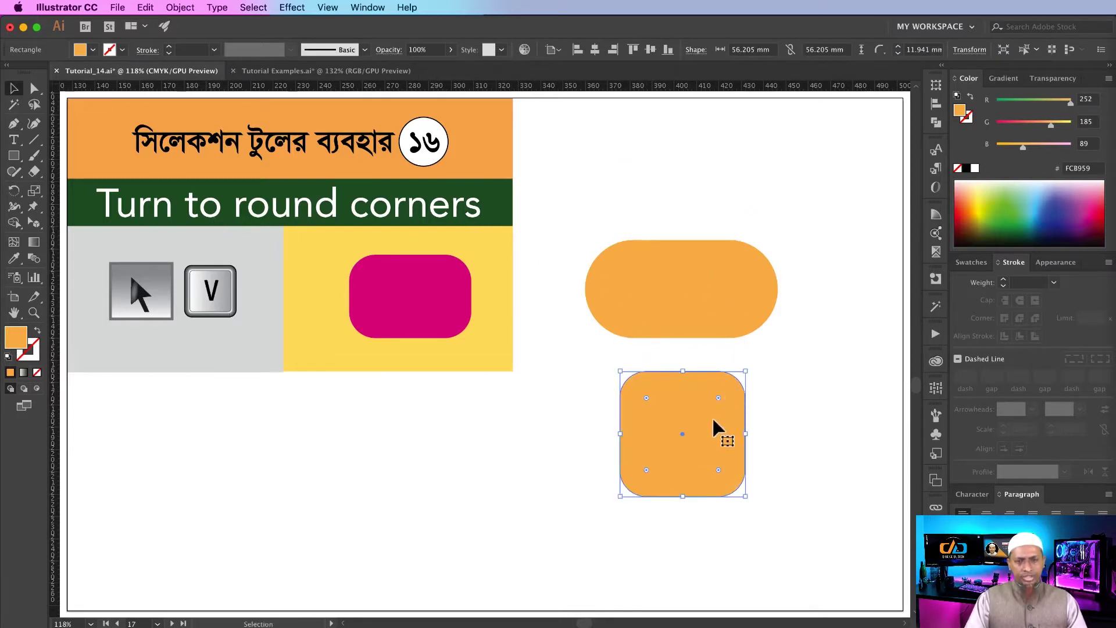
# - Increase the rounding of the square's corners to a radius of about 18 mm
pyautogui.moveTo(716, 392)
pyautogui.mouseDown()
pyautogui.moveTo(783, 360)
pyautogui.moveTo(707, 409)
pyautogui.mouseUp()
pyautogui.click(798, 466)
pyautogui.click(735, 381)
pyautogui.click(793, 408)
pyautogui.click(721, 409)
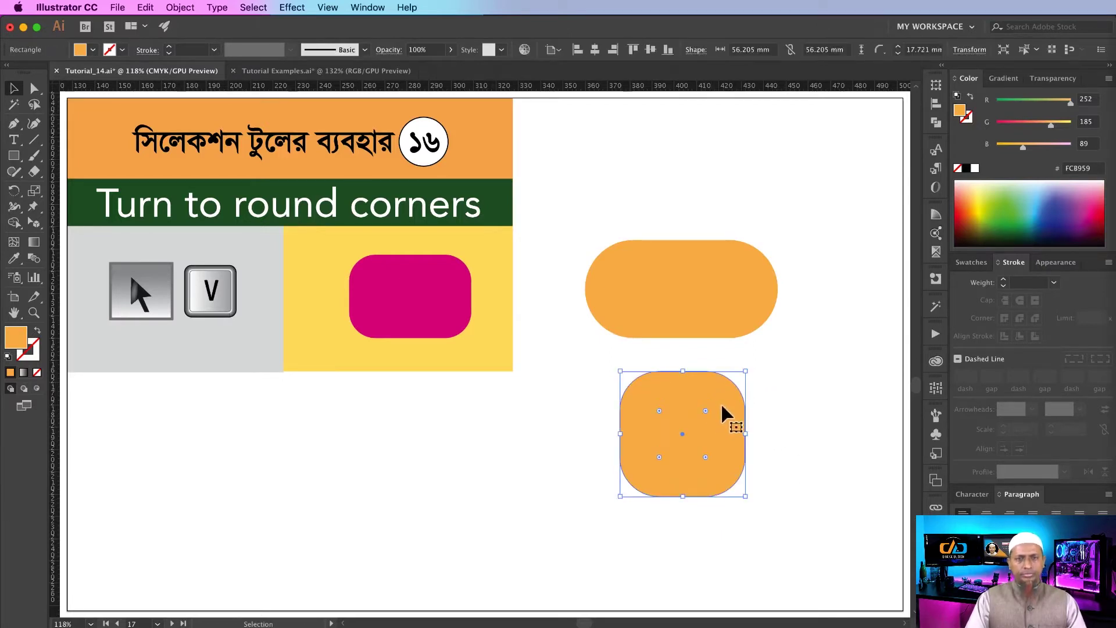
# - Remove the rounding so the orange square has sharp corners again, and deselect it
pyautogui.moveTo(703, 409); pyautogui.dragTo(797, 356)
pyautogui.click(802, 406)
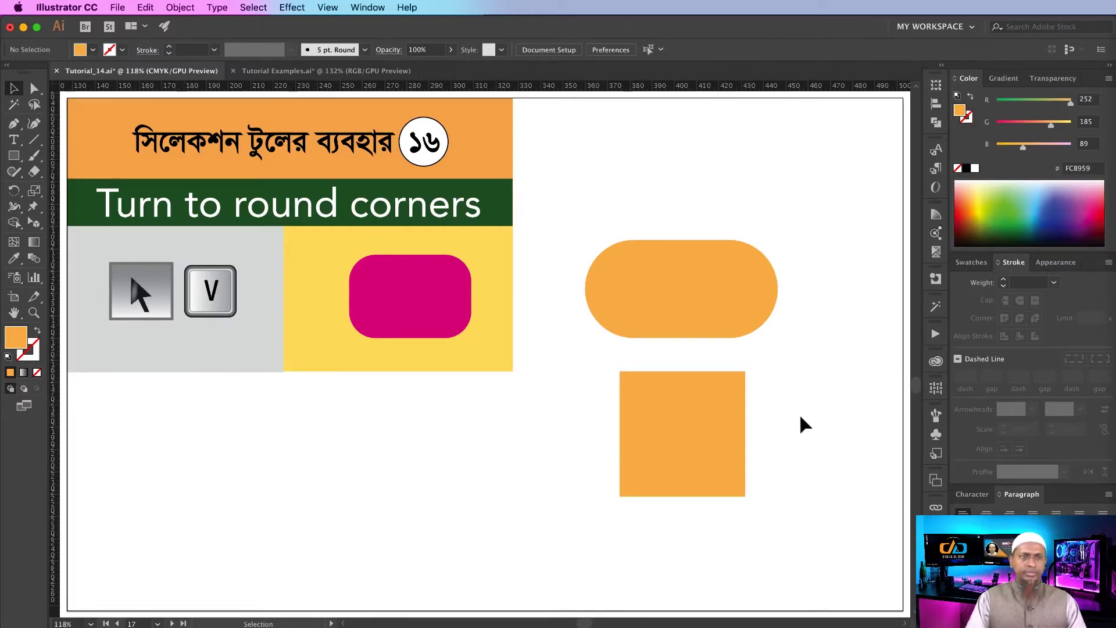
# - On artboard 18, draw a black-filled rectangle about 106 by 38 mm beside the lesson card and move it lower
pyautogui.press('pagedown')
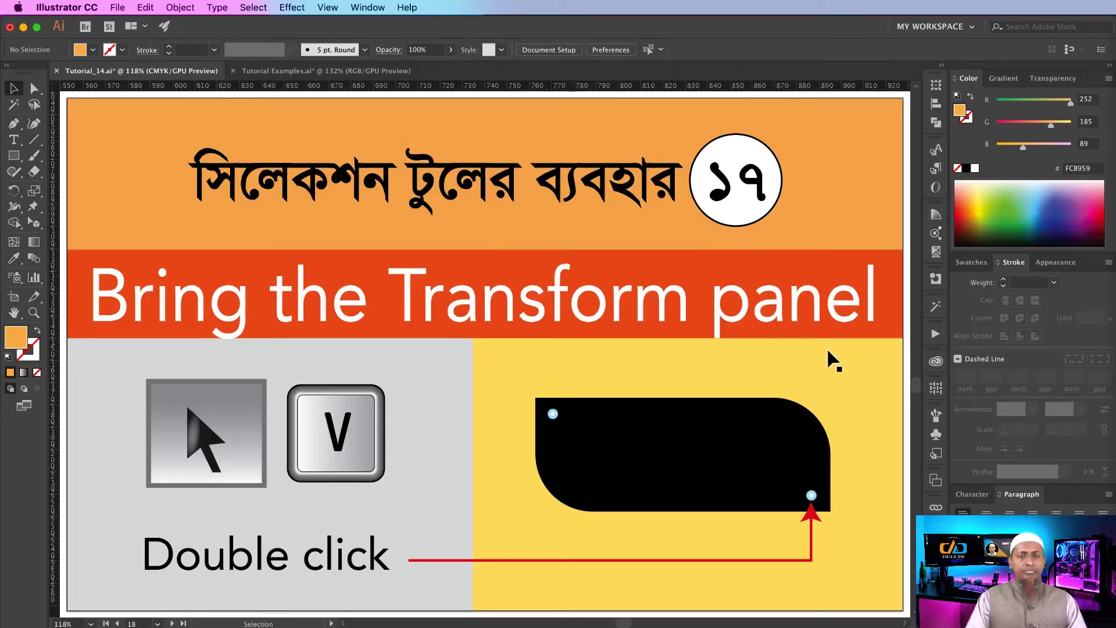
pyautogui.press('m')
pyautogui.moveTo(578, 203); pyautogui.dragTo(813, 287)
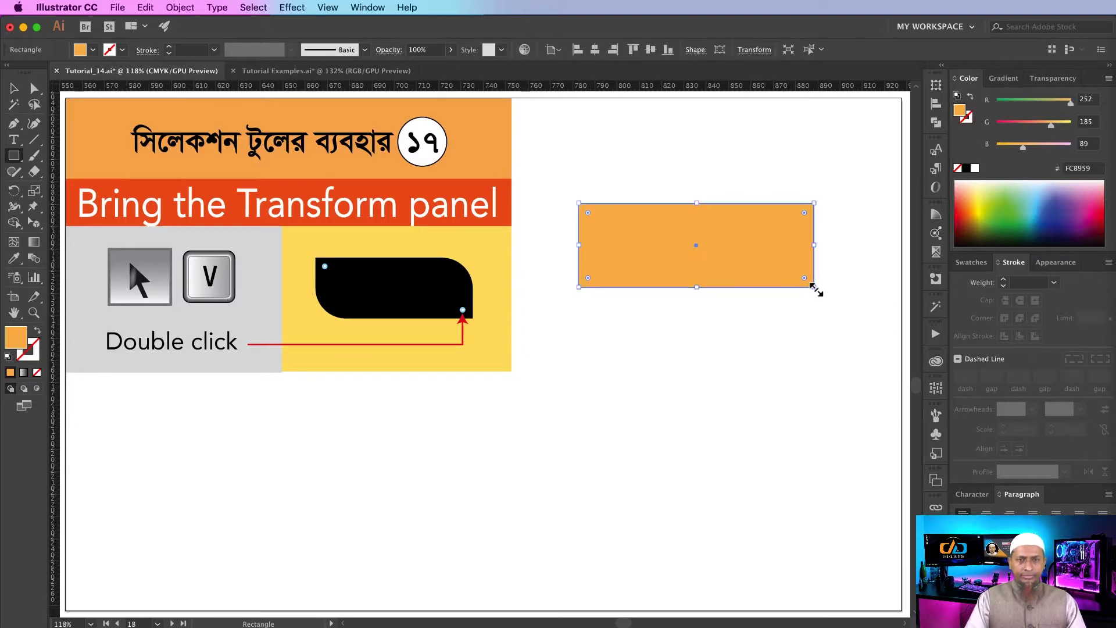
pyautogui.click(966, 168)
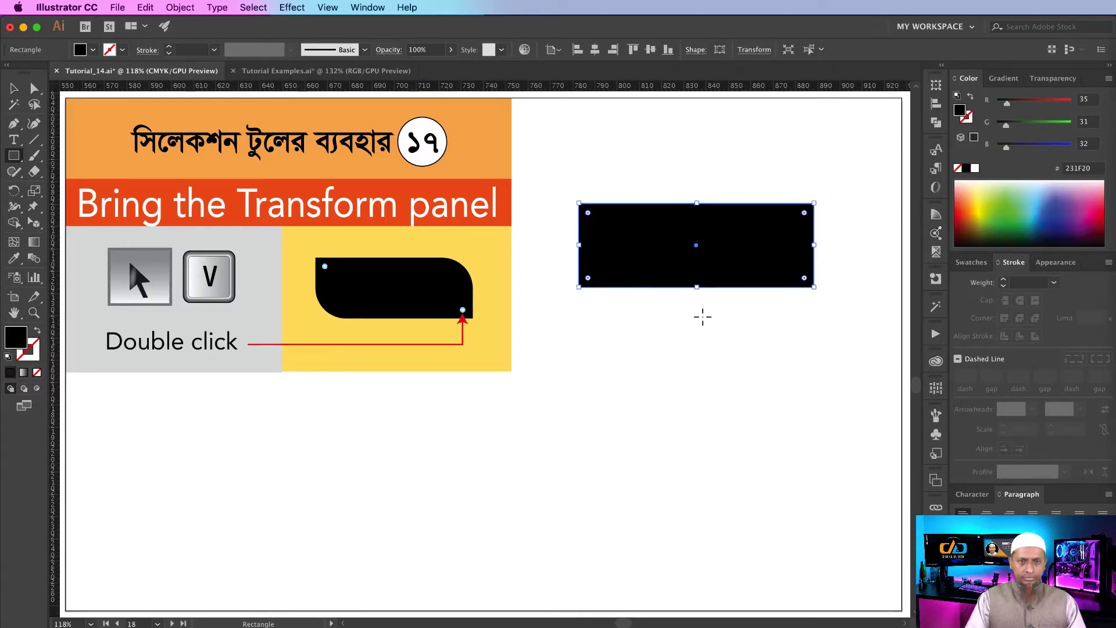
pyautogui.press('v')
pyautogui.moveTo(702, 262); pyautogui.dragTo(699, 338)
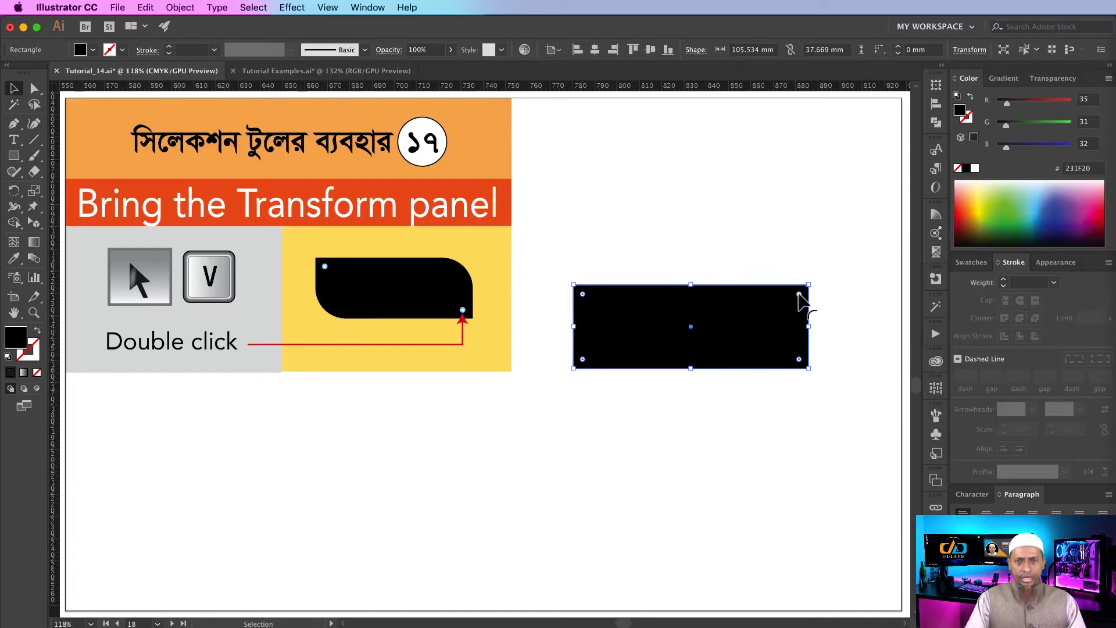
# - Display the black rectangle's Transform properties from its upper-right corner widget, look up the Transform window entry, and hide the properties
pyautogui.moveTo(799, 294); pyautogui.dragTo(828, 281)
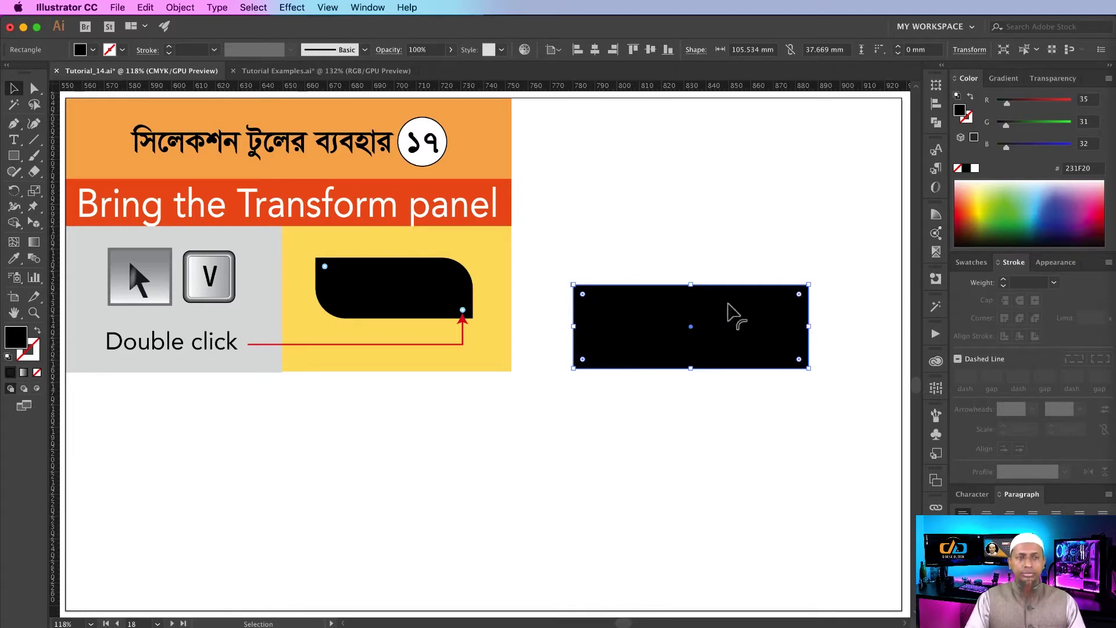
pyautogui.doubleClick(800, 301)
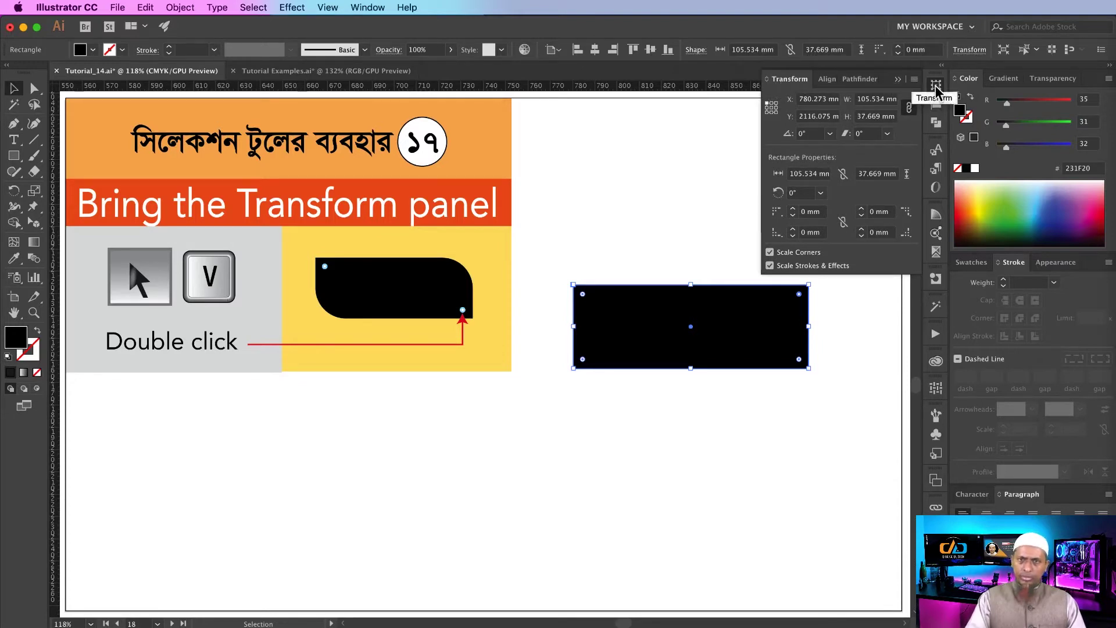
pyautogui.click(371, 8)
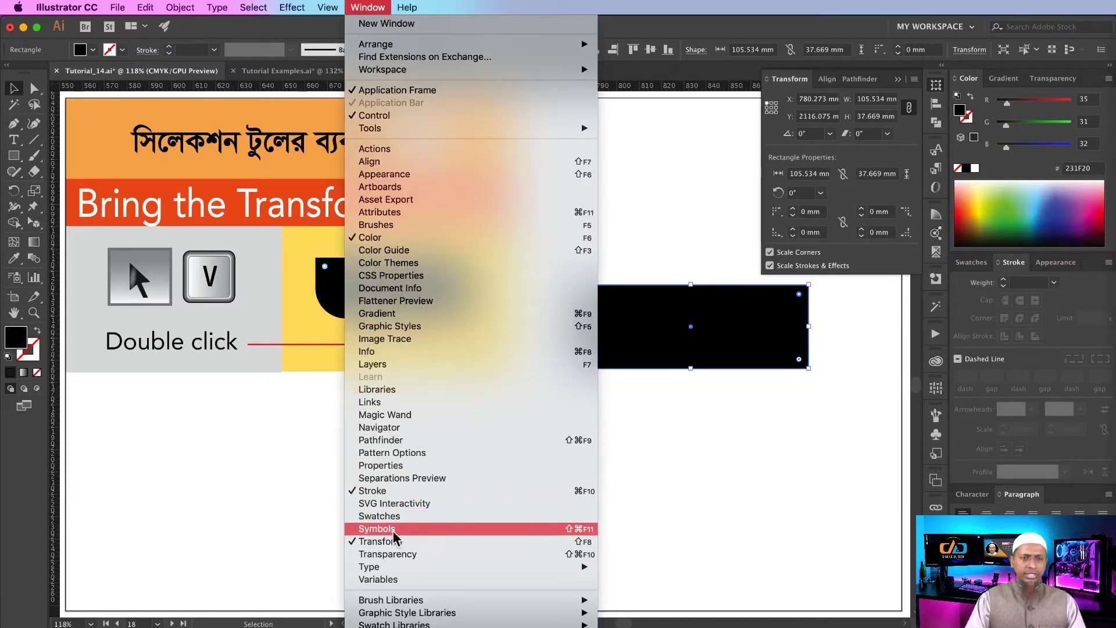
pyautogui.click(761, 428)
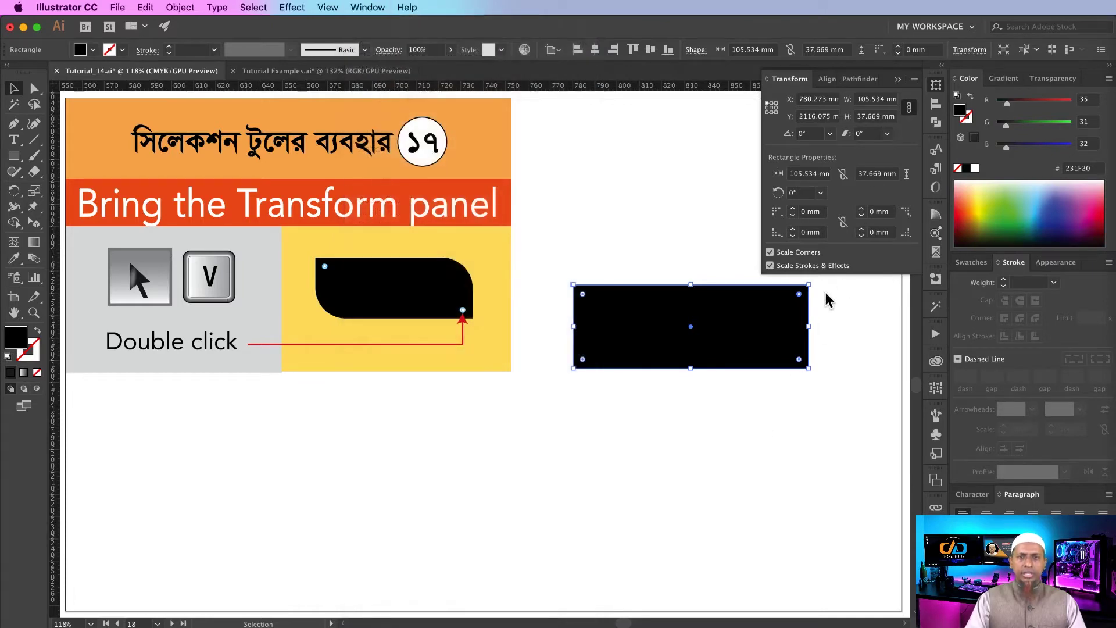
pyautogui.click(935, 86)
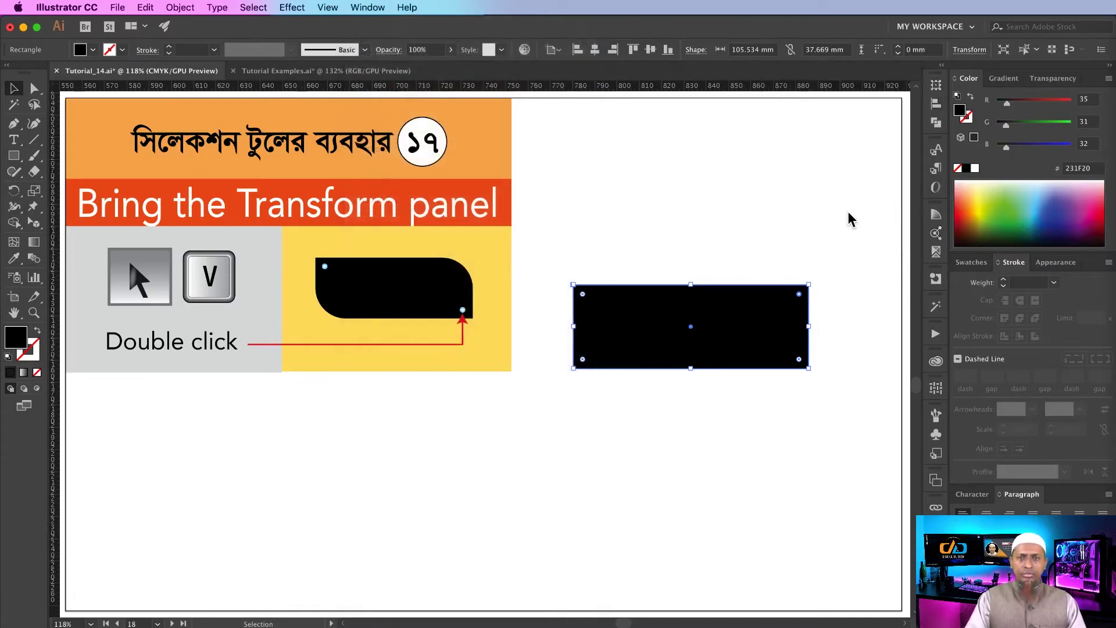
# - Reopen the Transform properties from the black rectangle's upper-right corner widget and set that corner's radius to 20 mm
pyautogui.click(837, 230)
pyautogui.click(767, 319)
pyautogui.doubleClick(799, 295)
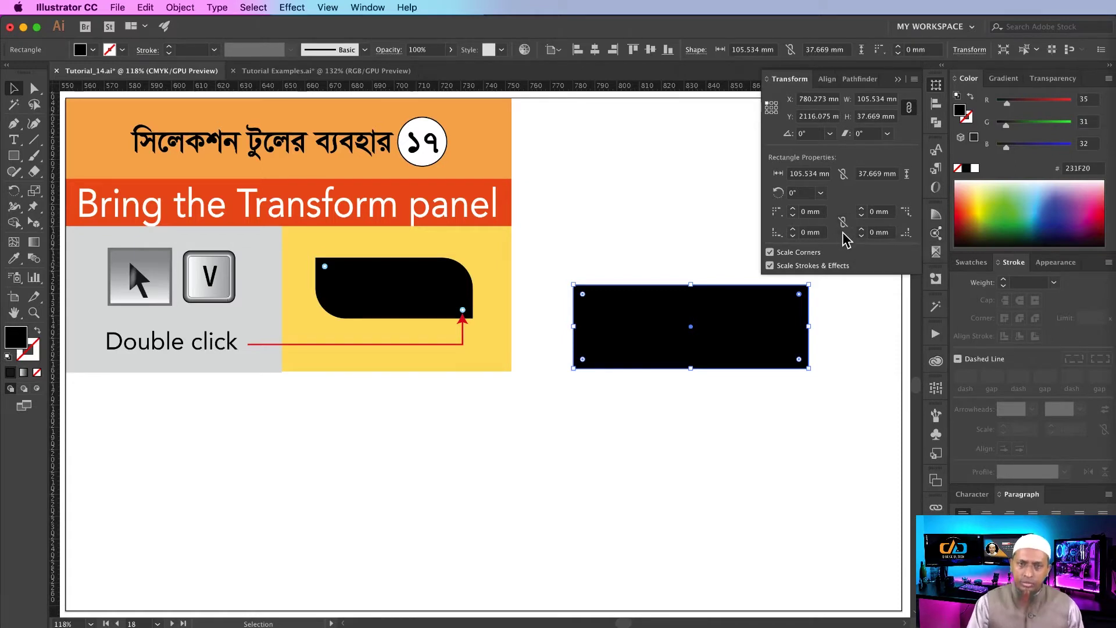
pyautogui.click(873, 211)
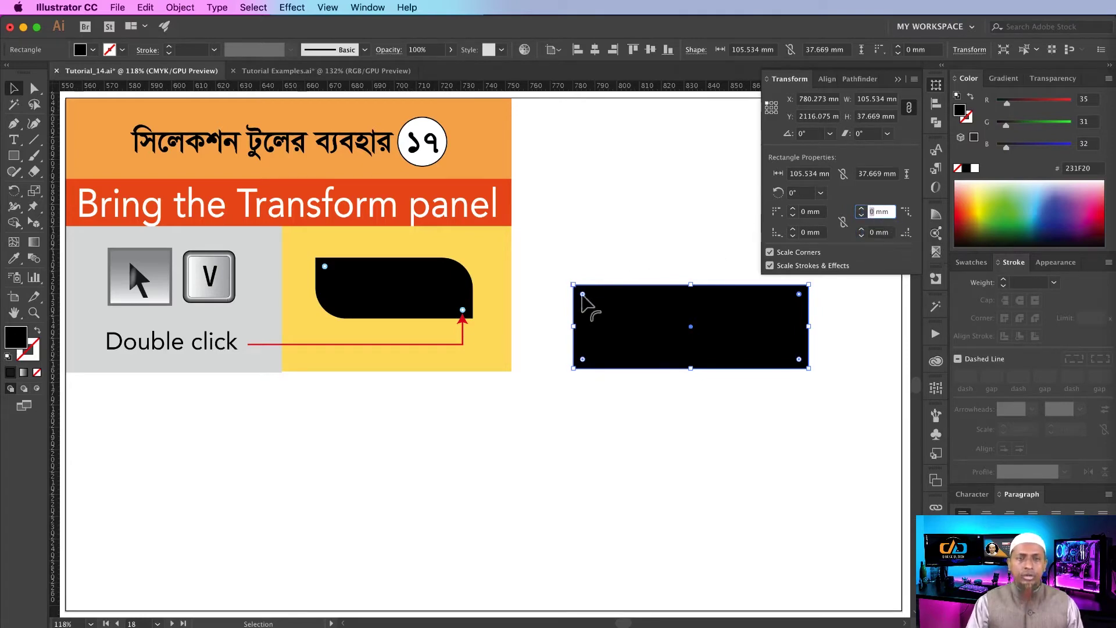
pyautogui.write('2')
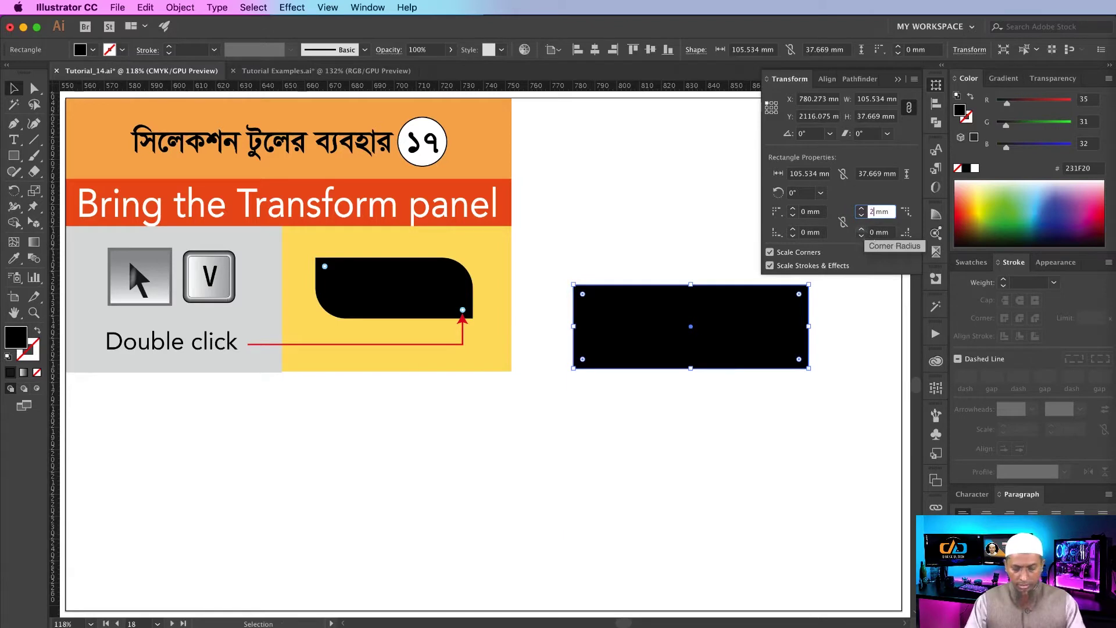
pyautogui.press('Return')
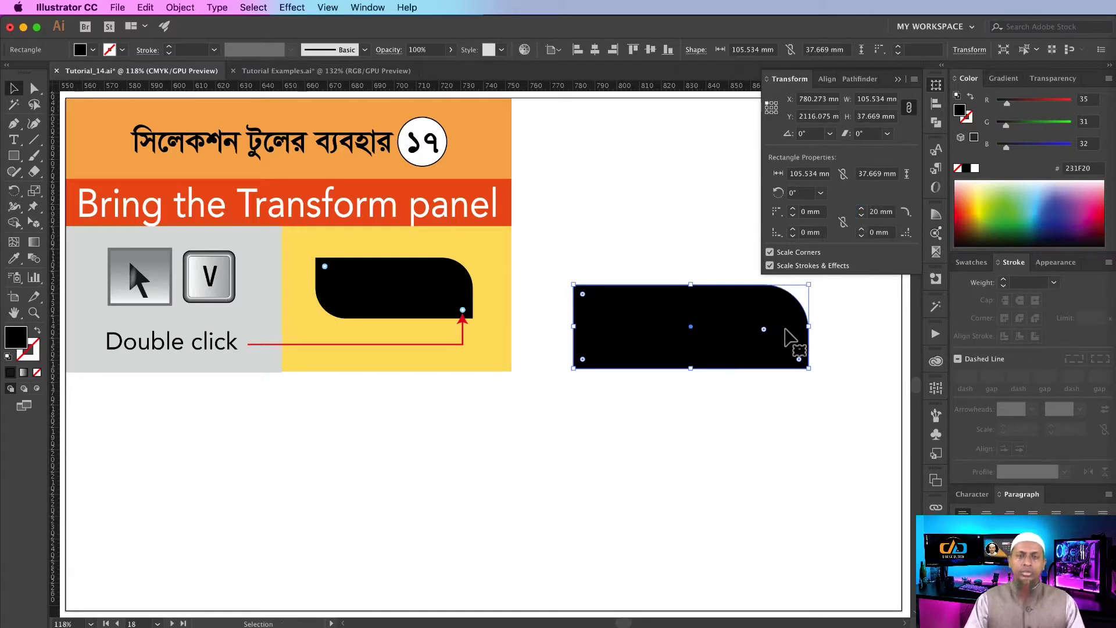
# - Set the radius of the black rectangle's lower-left corner to 20 mm and deselect the shape
pyautogui.click(802, 232)
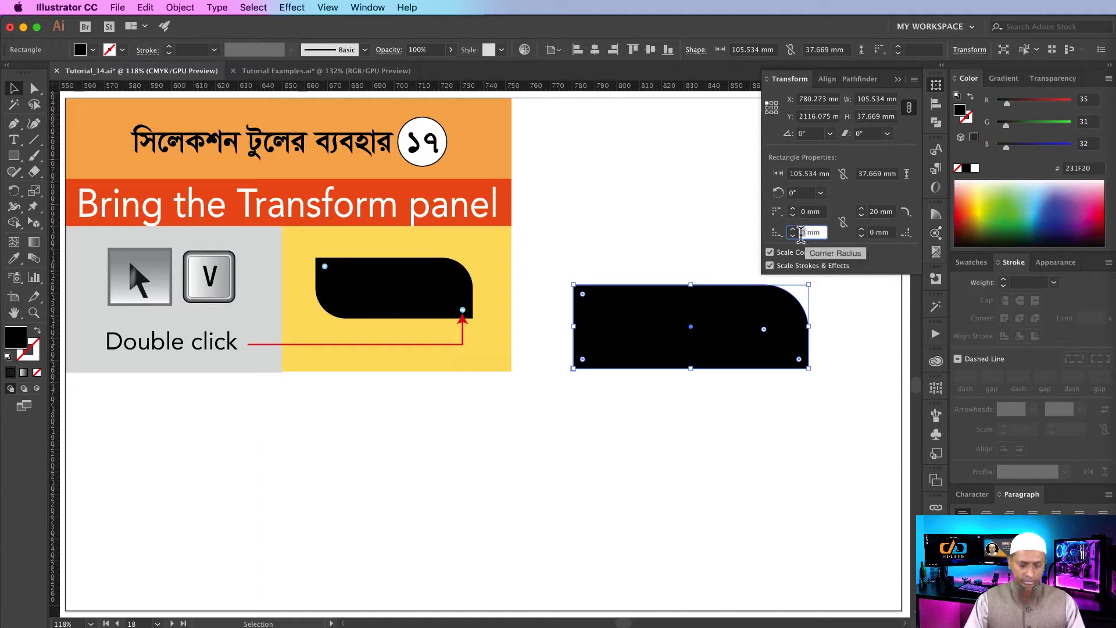
pyautogui.write('20')
pyautogui.press('Return')
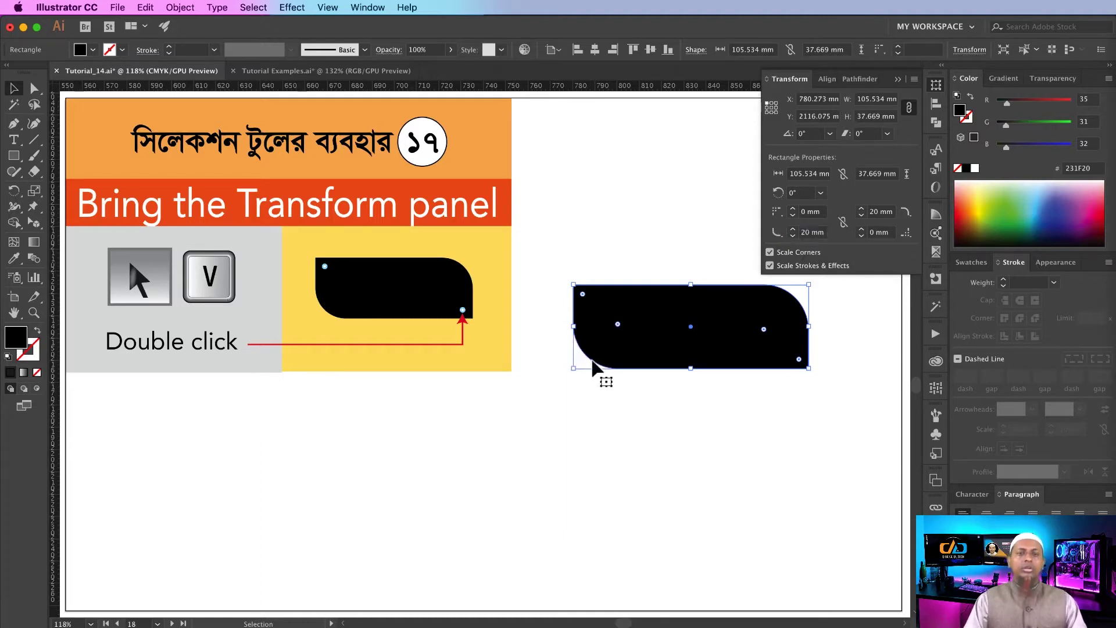
pyautogui.click(727, 414)
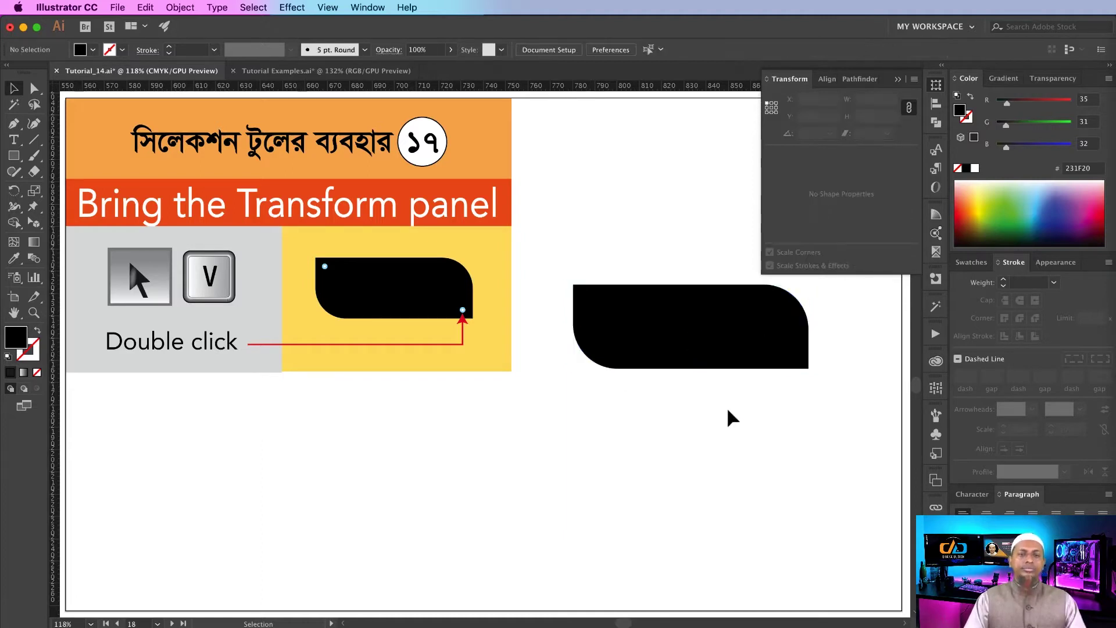
# - Reselect the black shape, hide its Transform properties and bring them back from its lower-right corner widget
pyautogui.click(711, 355)
pyautogui.click(699, 386)
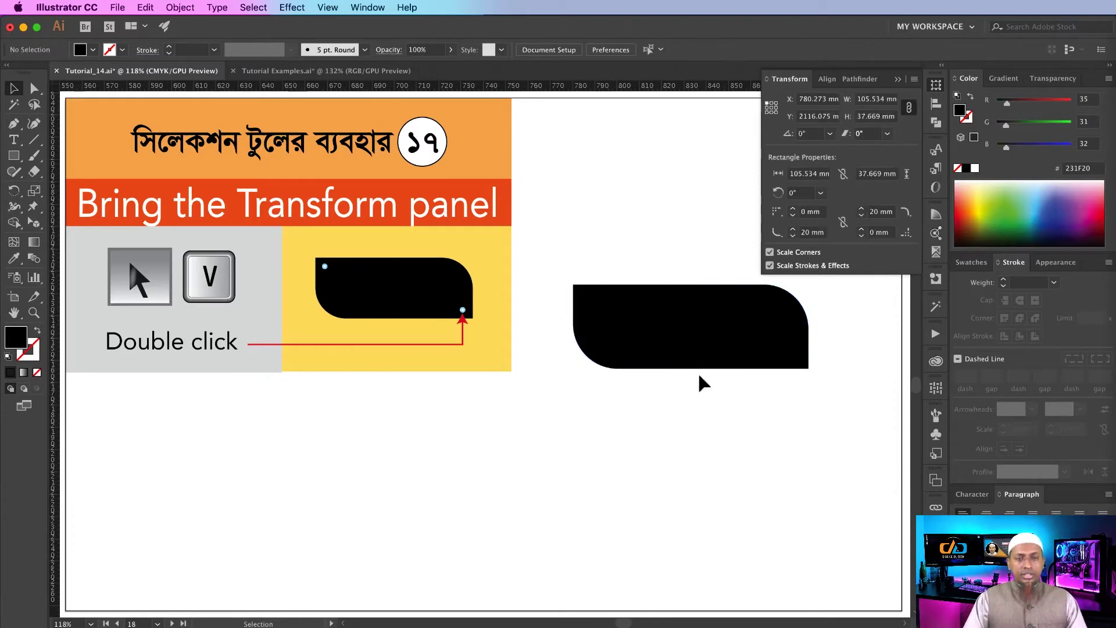
pyautogui.click(703, 367)
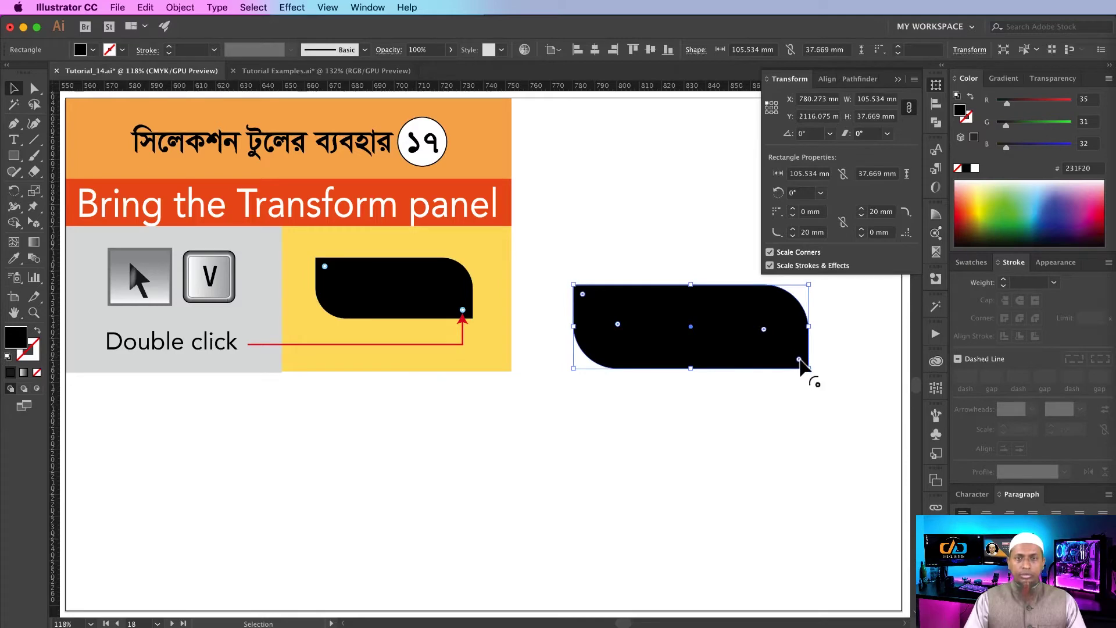
pyautogui.click(935, 86)
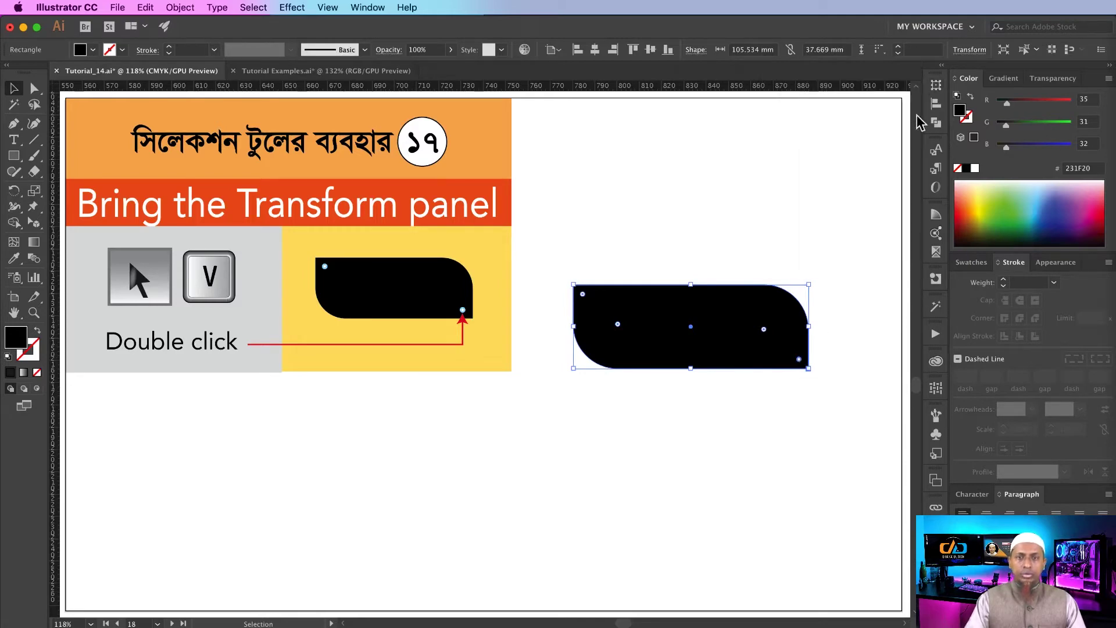
pyautogui.doubleClick(799, 360)
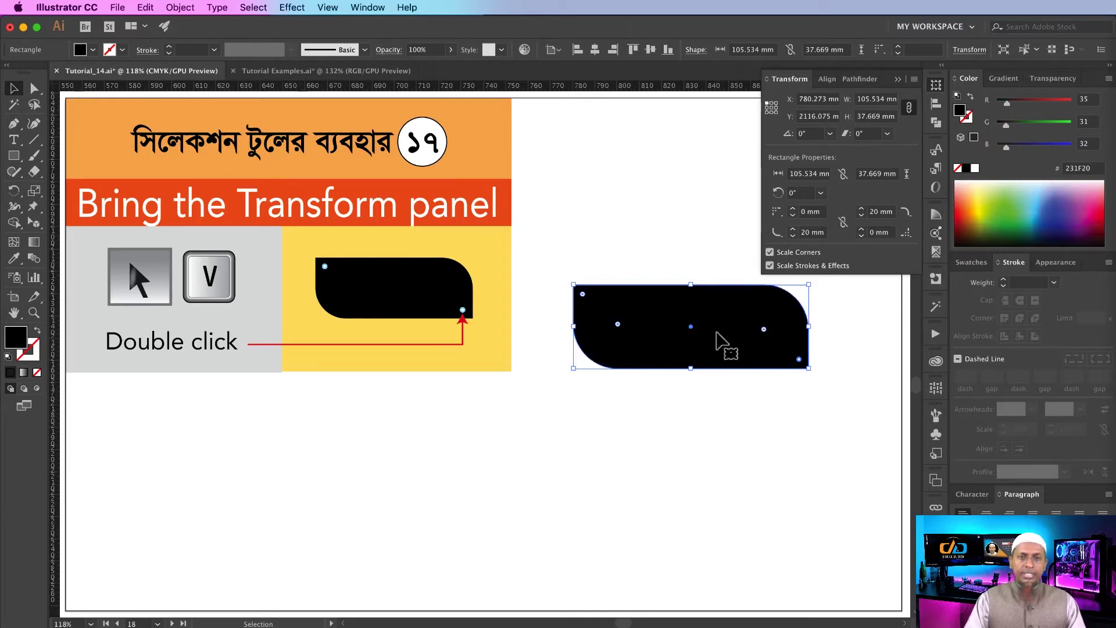
# - Try rotating the black shape to 30° and 45°, return it to 0° and deselect it
pyautogui.click(821, 193)
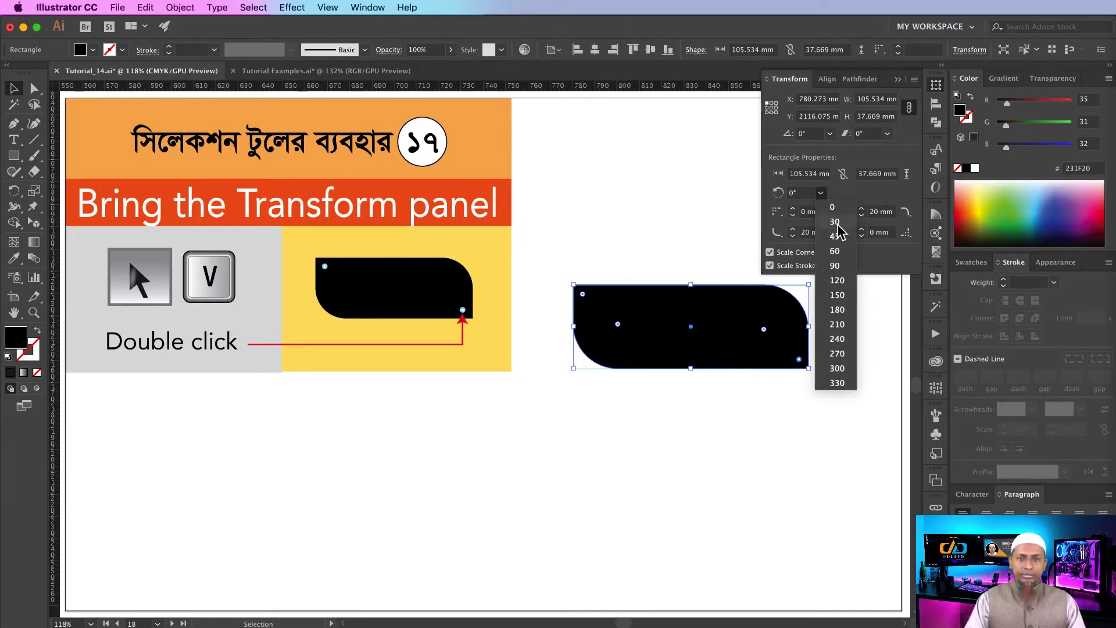
pyautogui.click(837, 230)
pyautogui.click(821, 193)
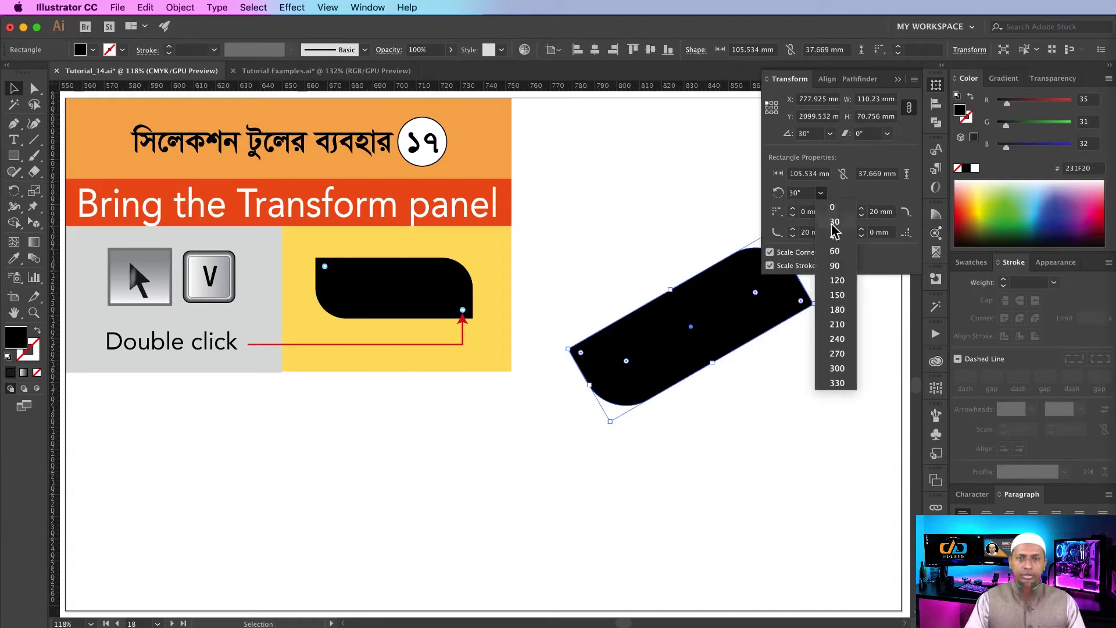
pyautogui.click(839, 242)
pyautogui.click(821, 194)
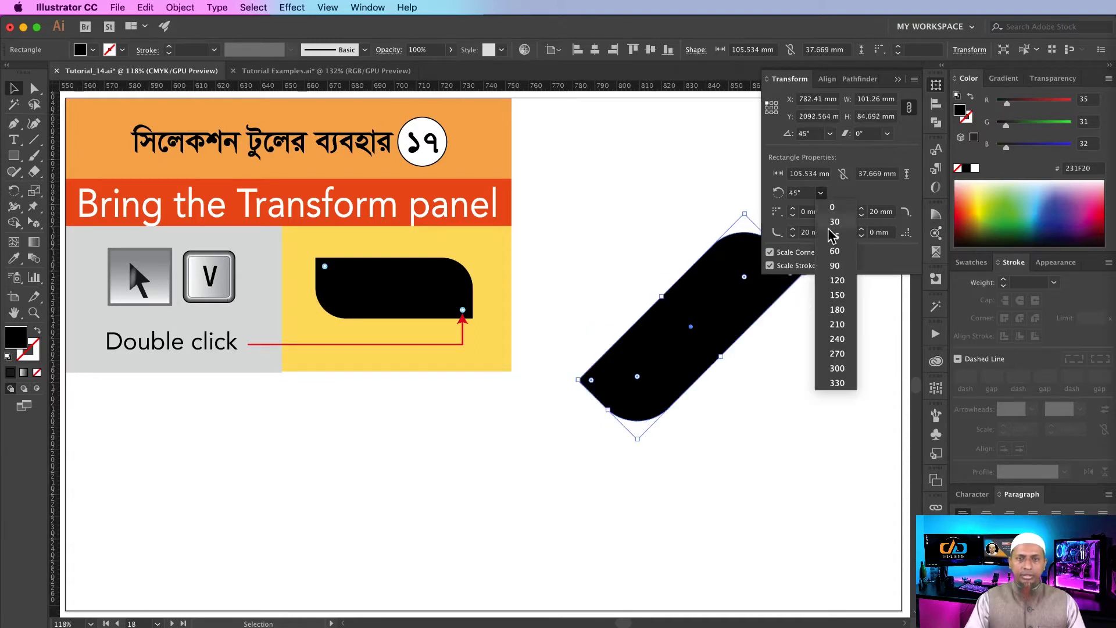
pyautogui.click(837, 215)
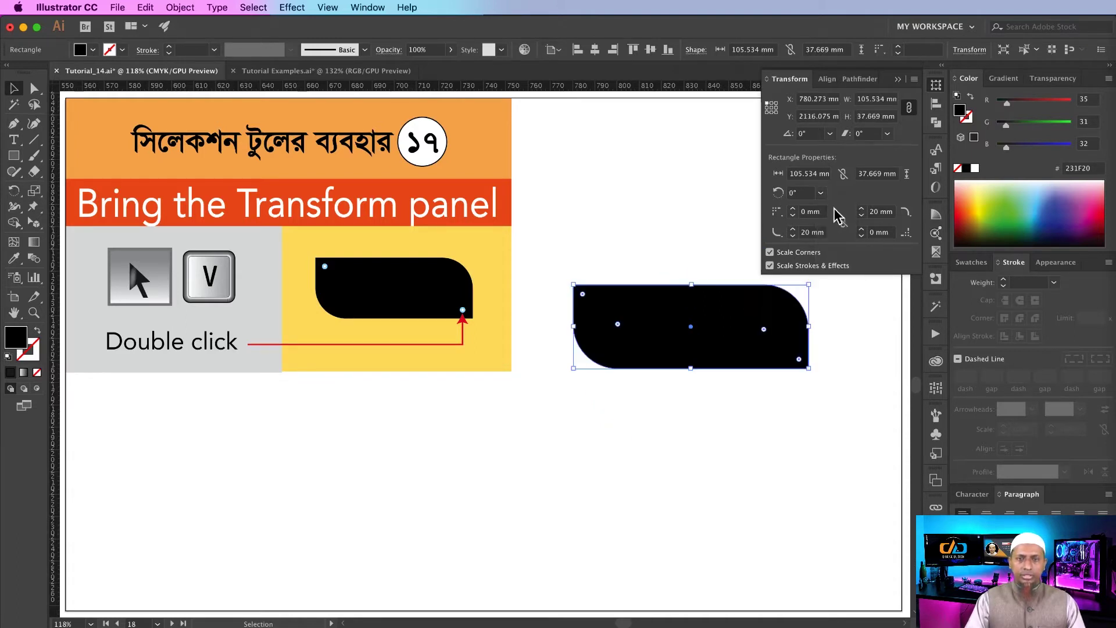
pyautogui.click(830, 340)
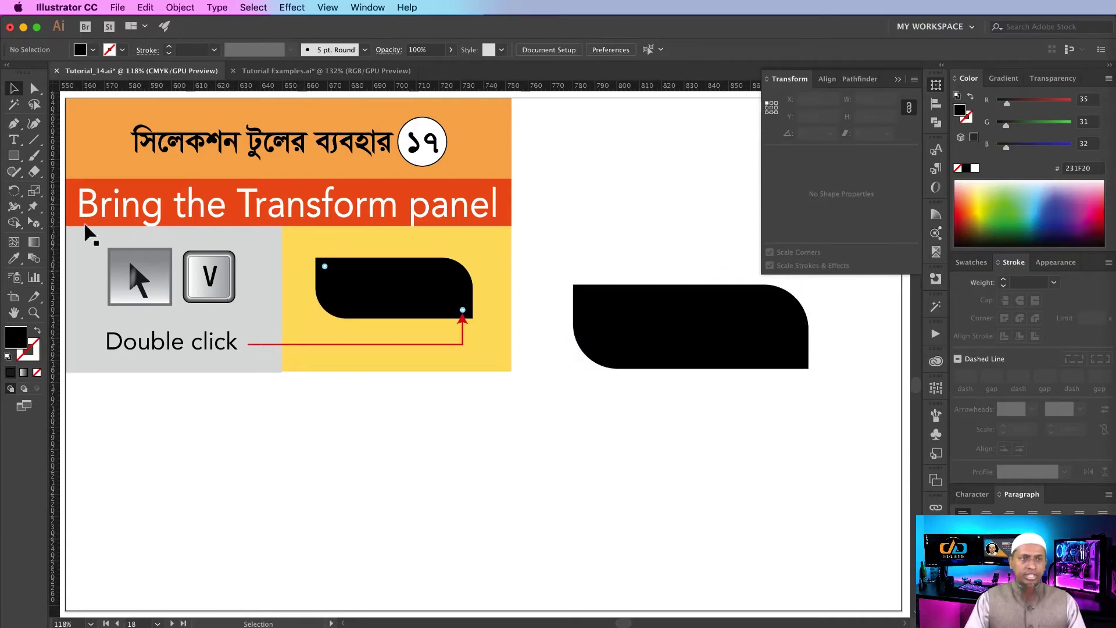
# - Select the black rounded shape, hide the Transform properties and reopen them from its lower-right corner widget
pyautogui.click(662, 316)
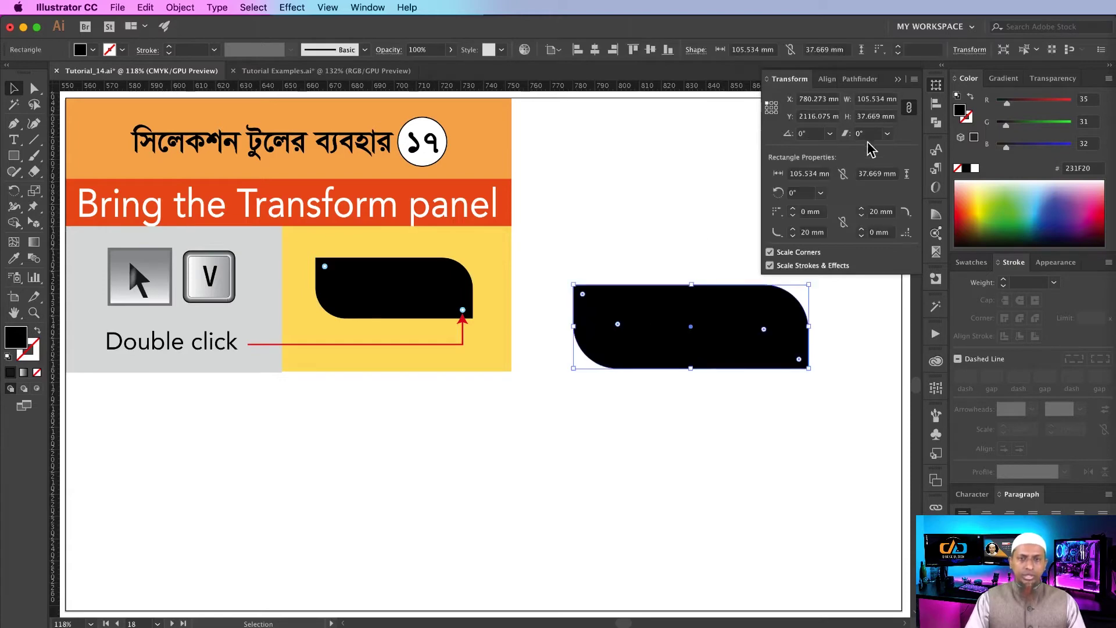
pyautogui.click(701, 405)
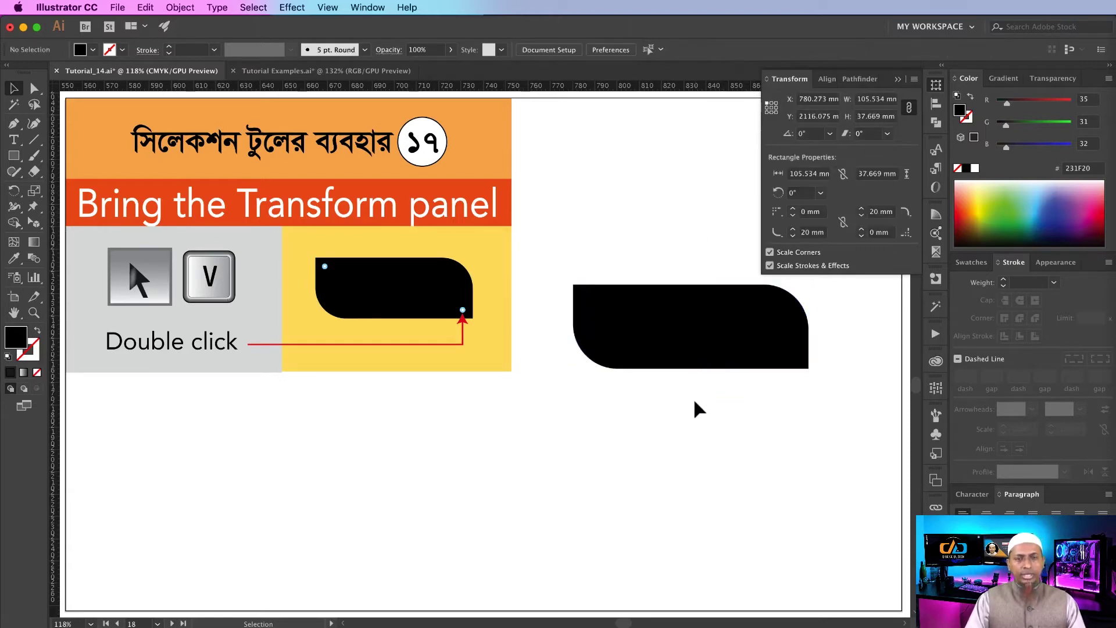
pyautogui.click(707, 347)
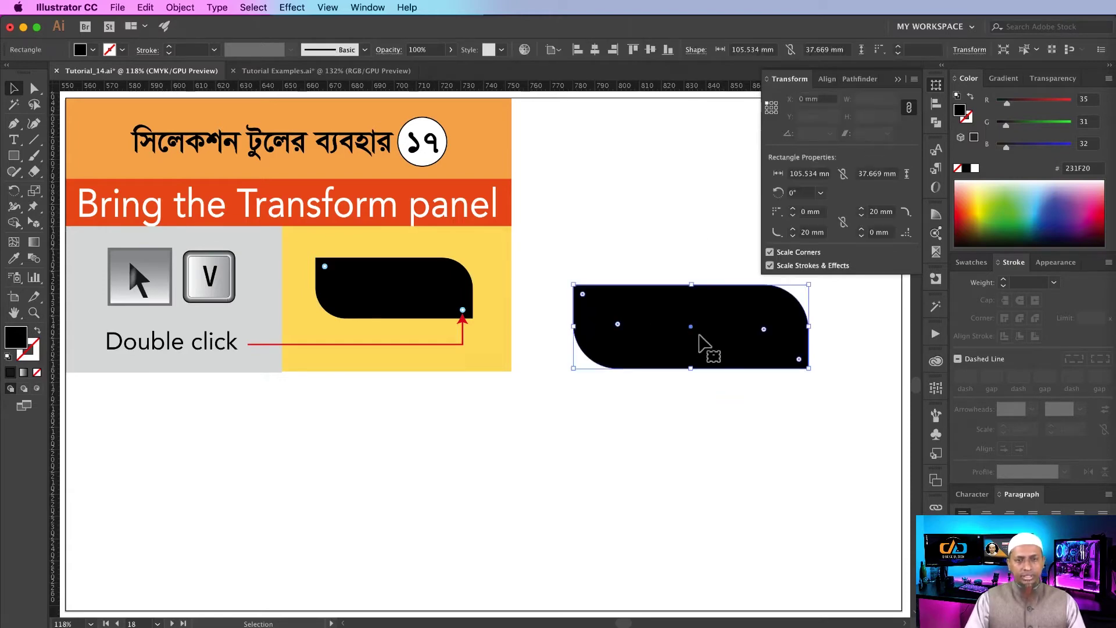
pyautogui.click(933, 87)
pyautogui.doubleClick(799, 360)
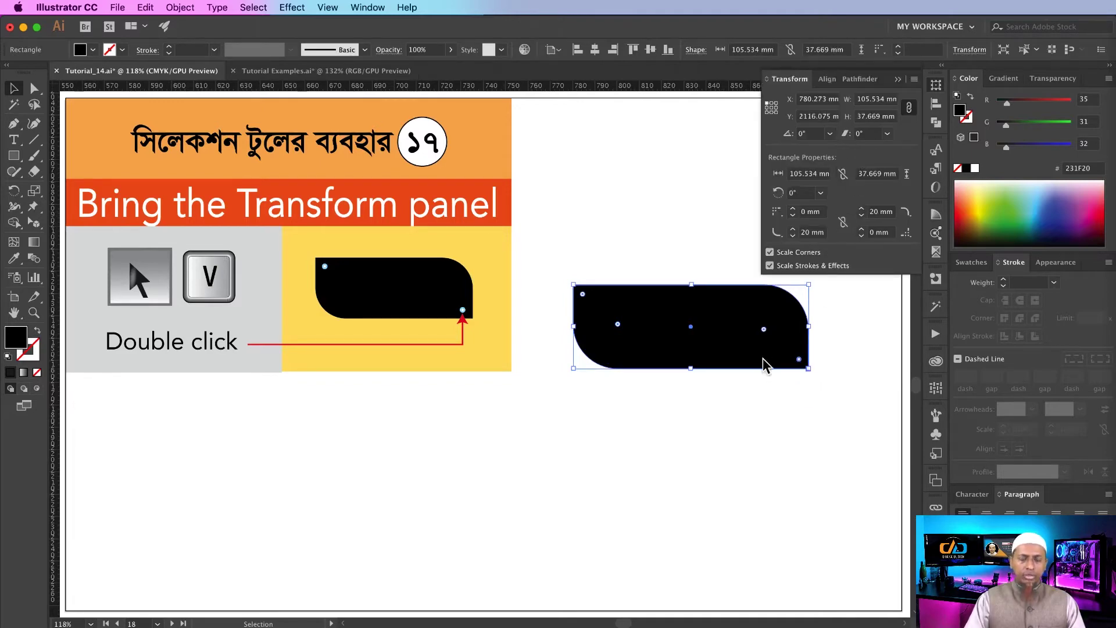
# - Go to artboard 19, hide the Transform properties and shrink the whole slide artwork toward the artboard's upper-left corner
pyautogui.click(172, 622)
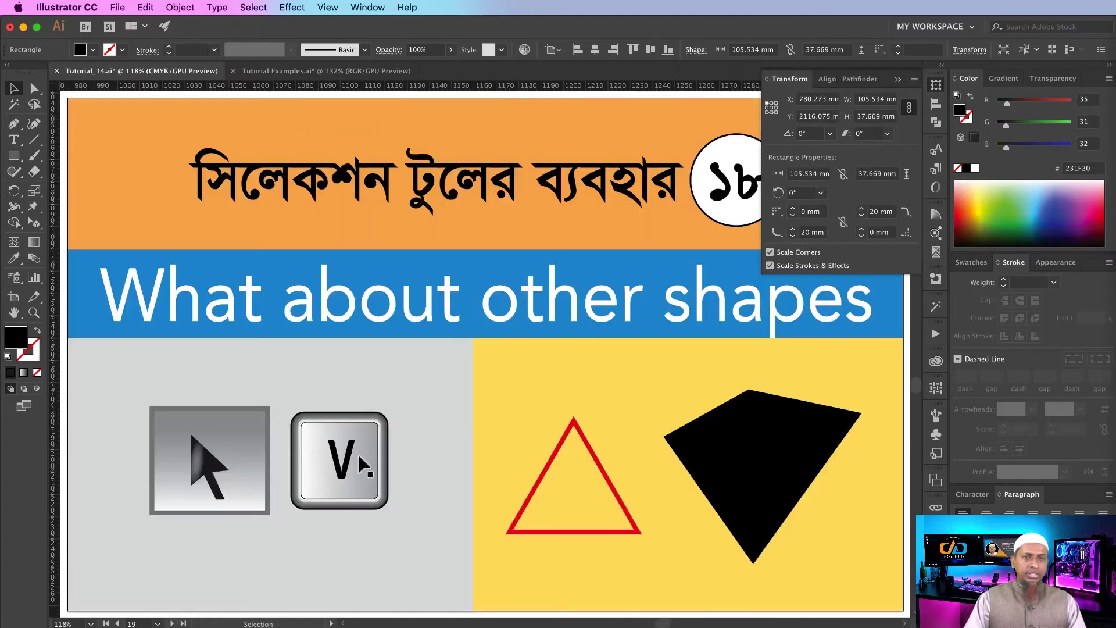
pyautogui.click(940, 91)
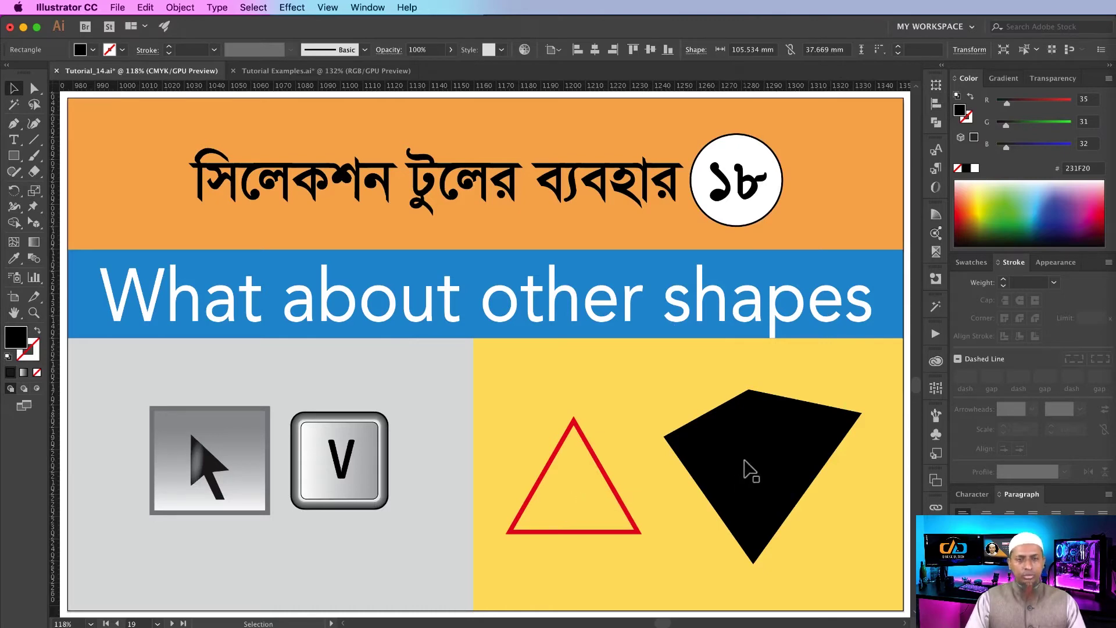
pyautogui.press('super+a')
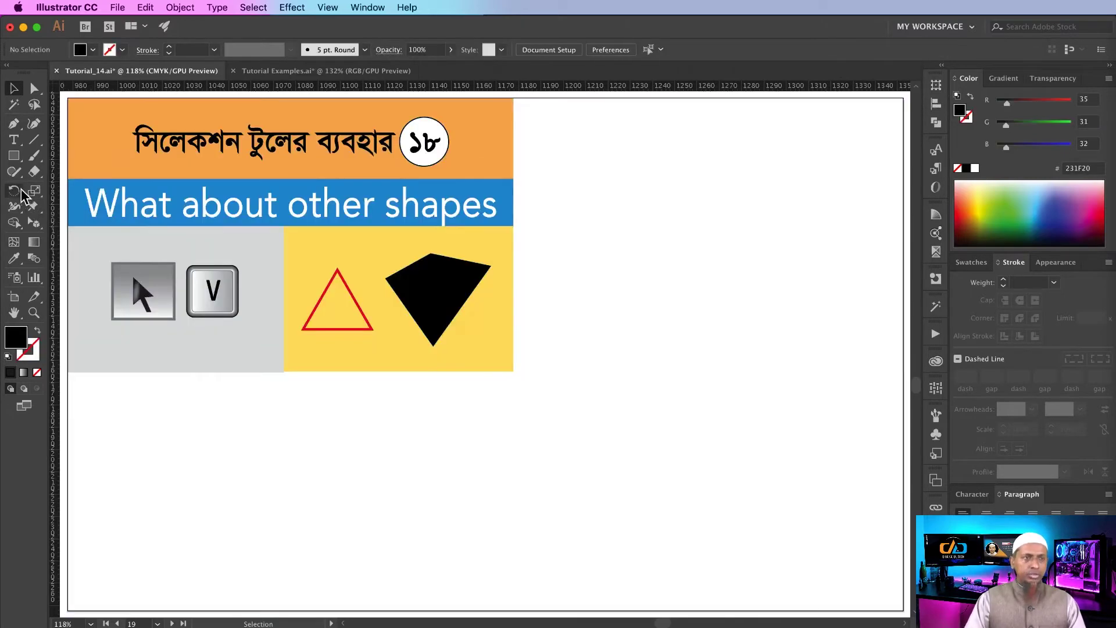
# - Create a three-sided polygon with a 17.6389 mm radius beside the slide artwork and enlarge it to about 55 mm wide
pyautogui.click(15, 157)
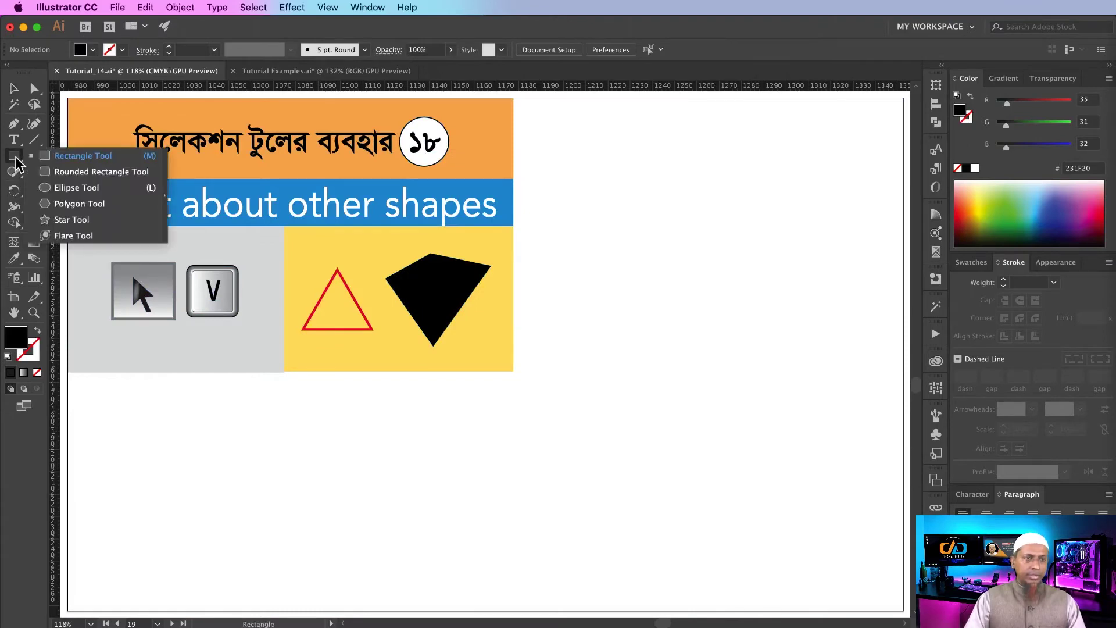
pyautogui.click(75, 205)
pyautogui.click(730, 286)
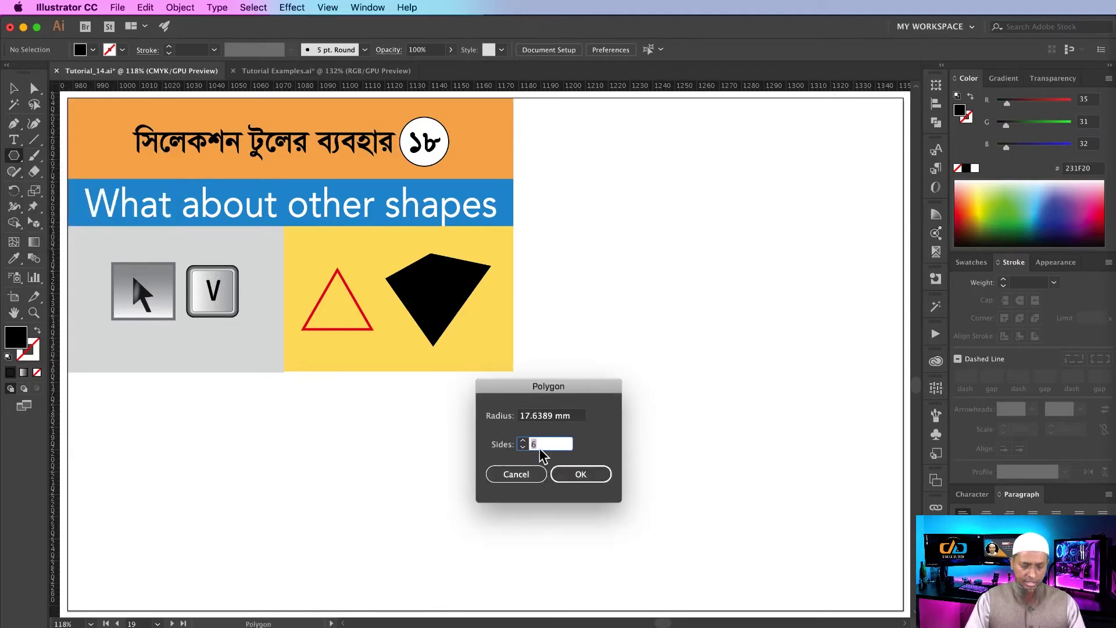
pyautogui.click(582, 475)
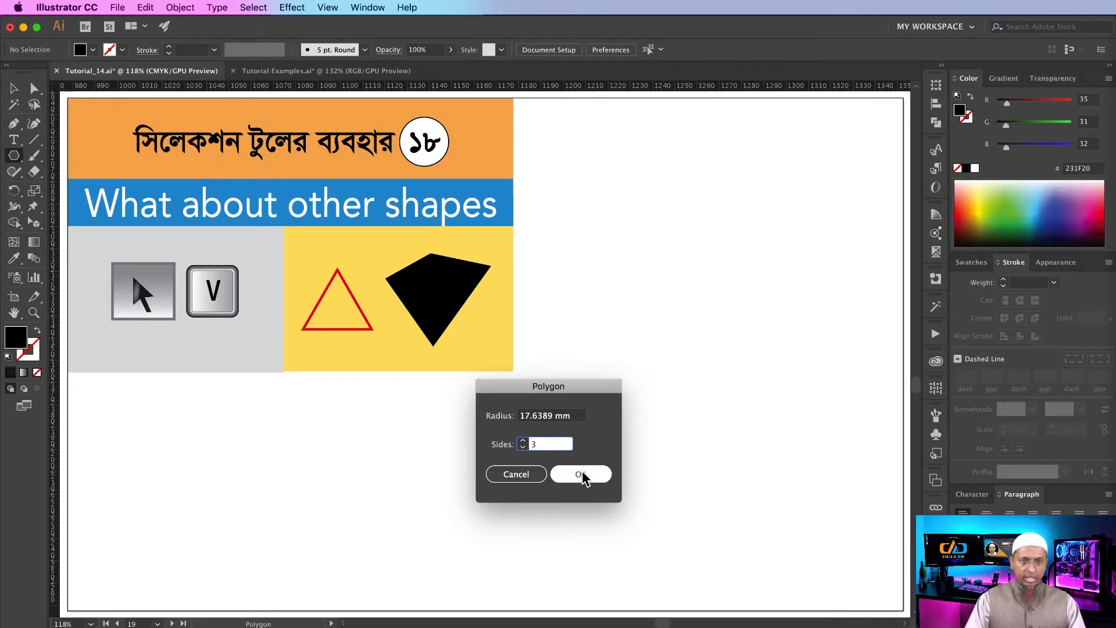
pyautogui.press('Return')
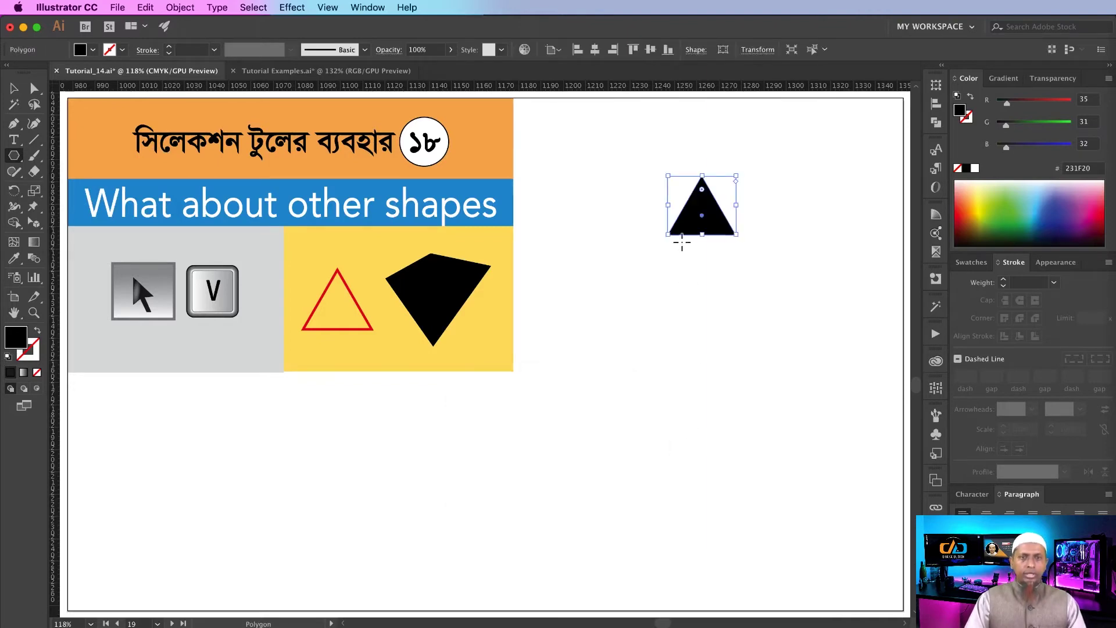
pyautogui.moveTo(736, 235); pyautogui.dragTo(790, 316)
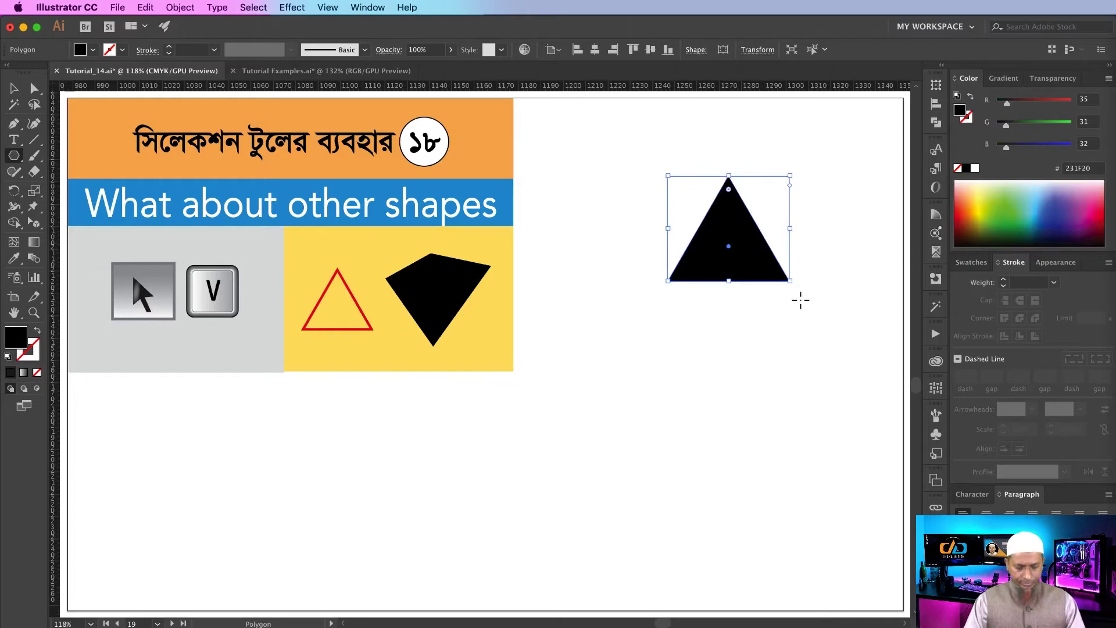
# - Round all corners of the black triangle with its corner widget using the Selection tool, and deselect it
pyautogui.click(14, 88)
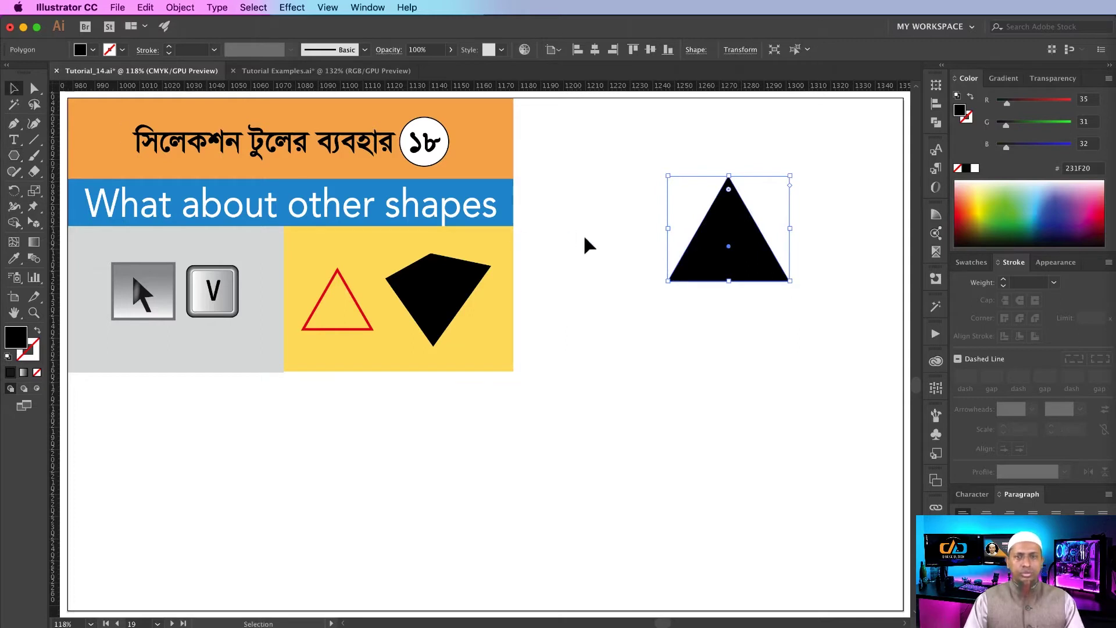
pyautogui.click(748, 342)
pyautogui.click(740, 275)
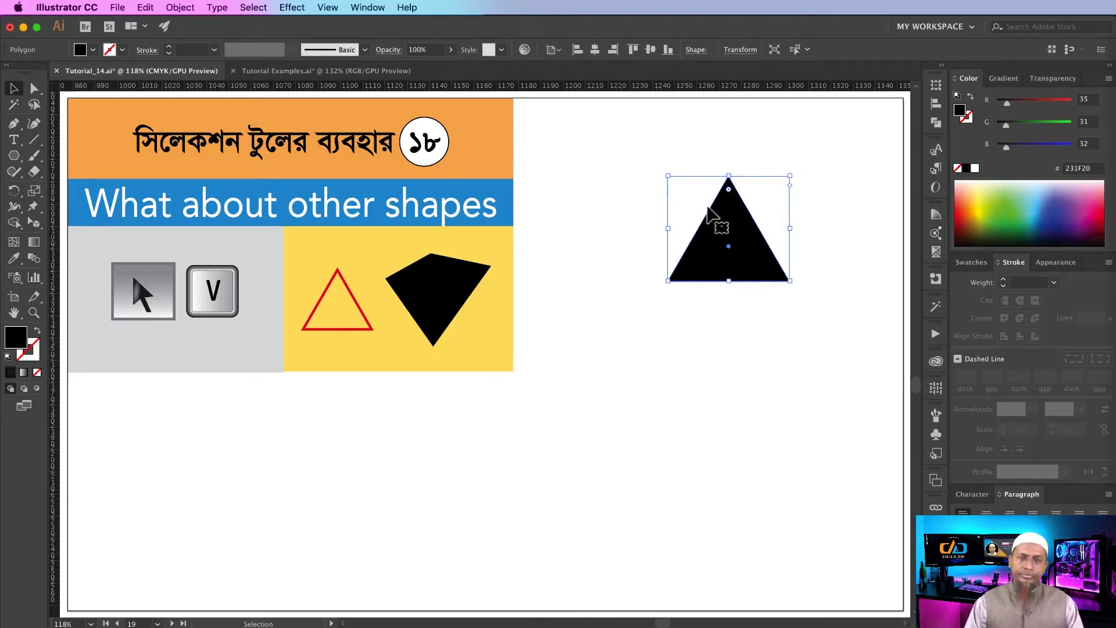
pyautogui.moveTo(728, 189); pyautogui.dragTo(730, 211)
pyautogui.click(779, 330)
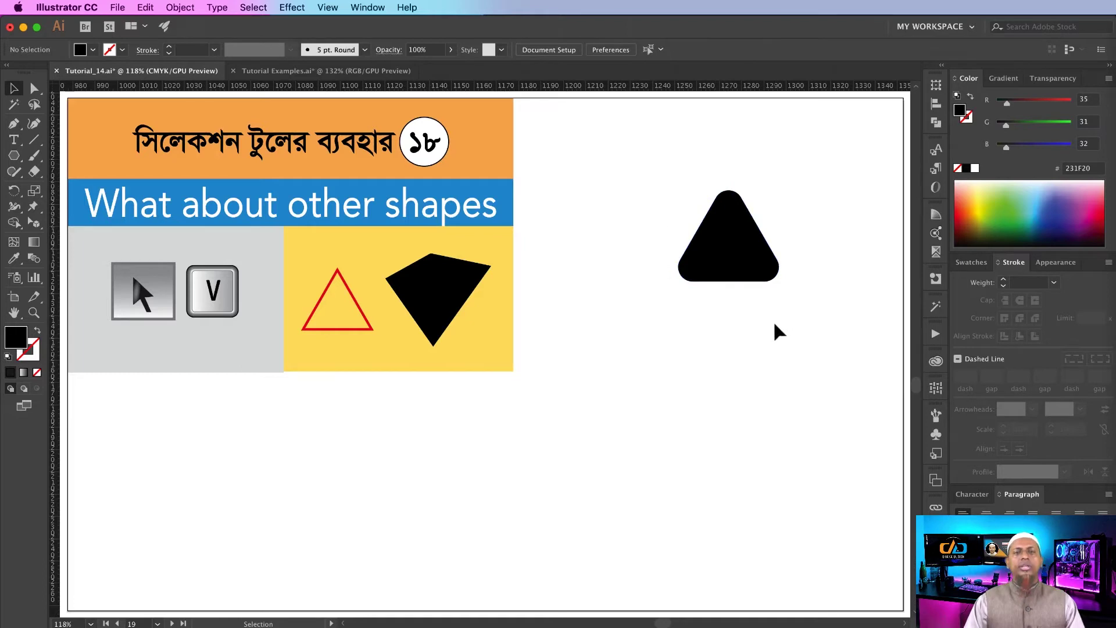
# - Return the black triangle's corners to sharp points with its corner widget and deselect it
pyautogui.click(747, 268)
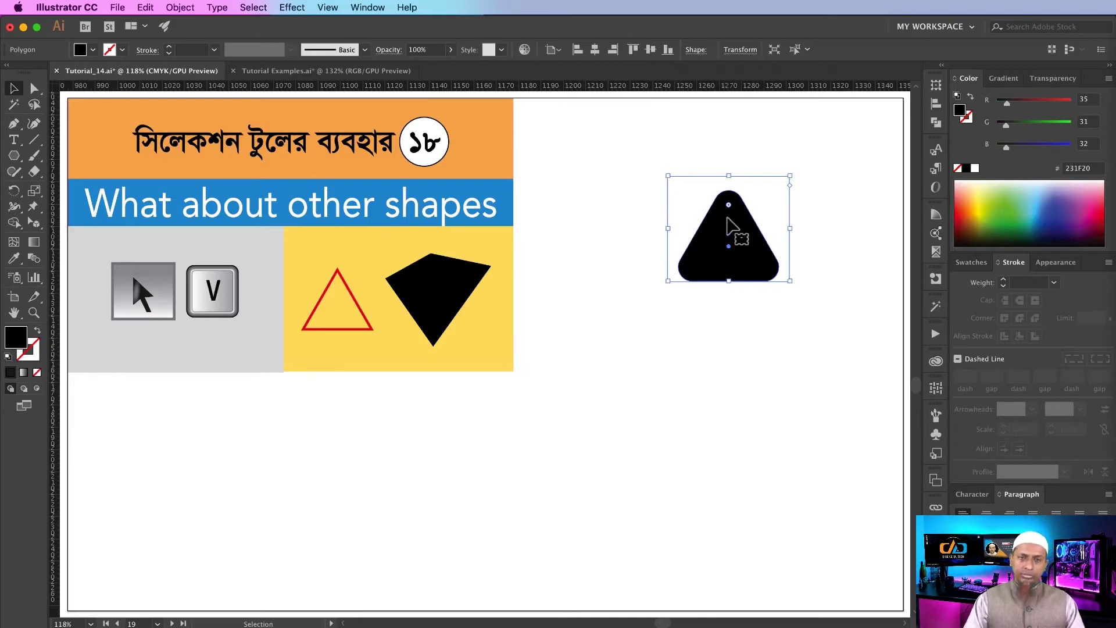
pyautogui.moveTo(728, 205); pyautogui.dragTo(729, 161)
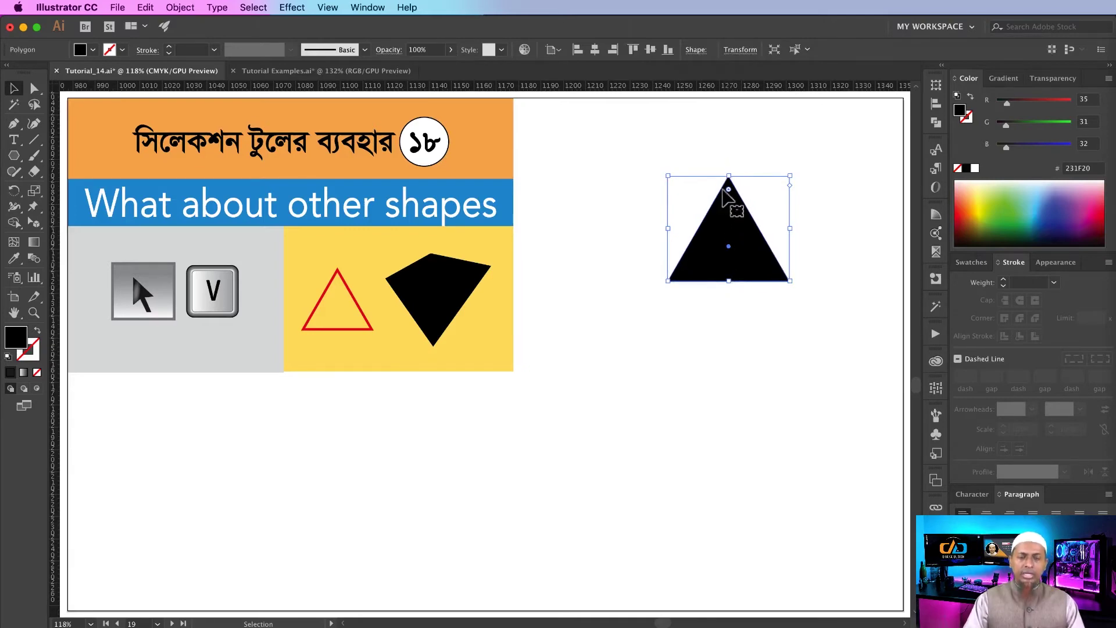
pyautogui.click(743, 334)
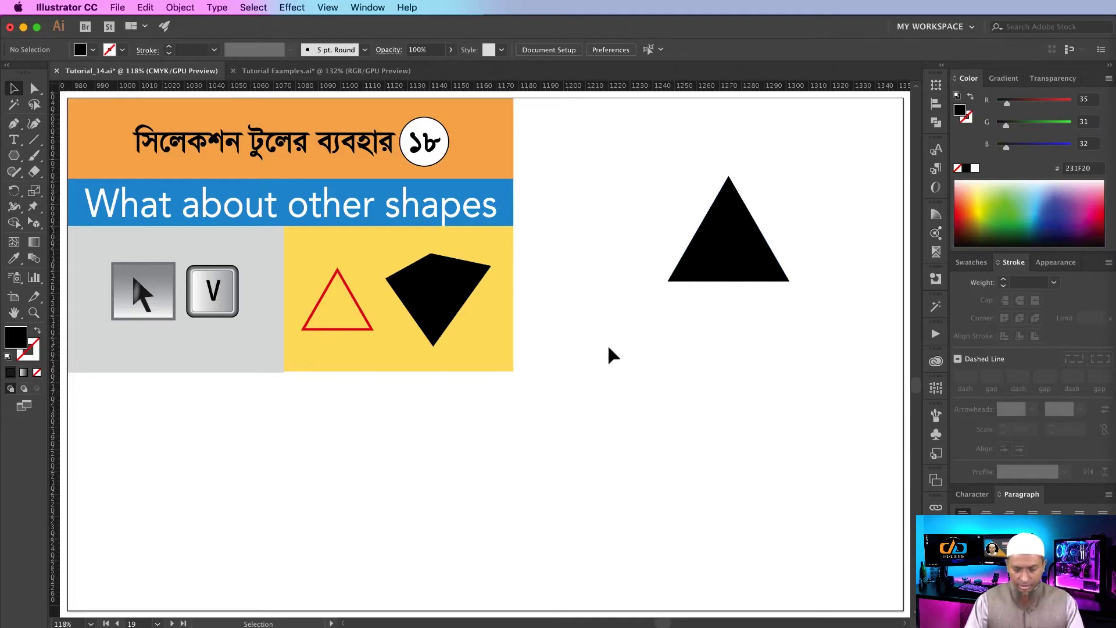
# - Draw a closed irregular four-sided shape about 103 mm wide and 85 mm tall below the triangle with the Pen tool
pyautogui.press('p')
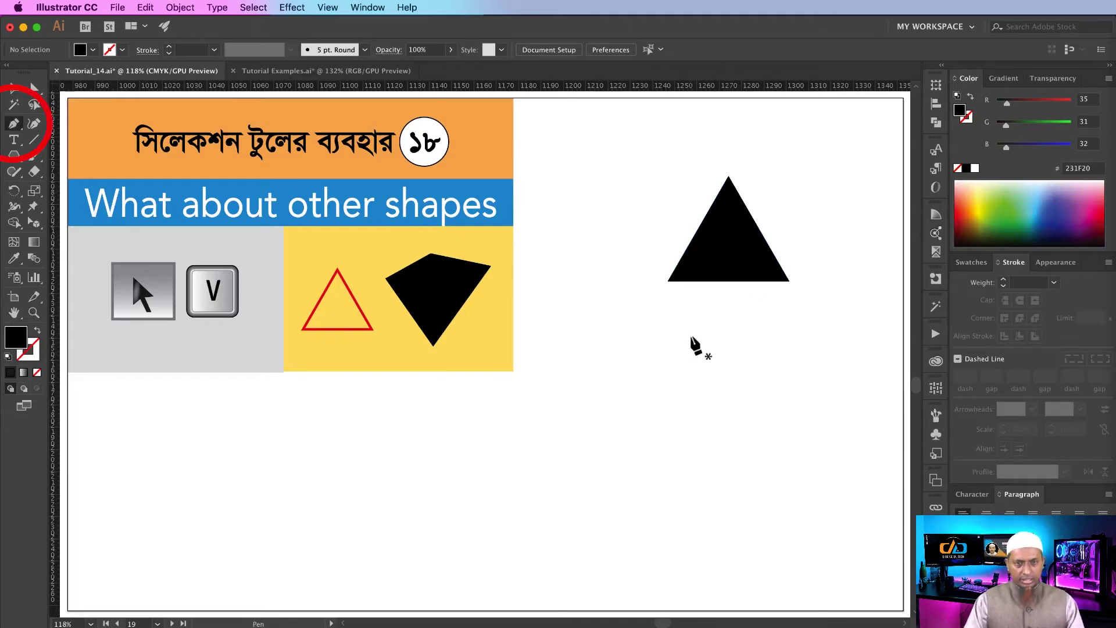
pyautogui.click(691, 337)
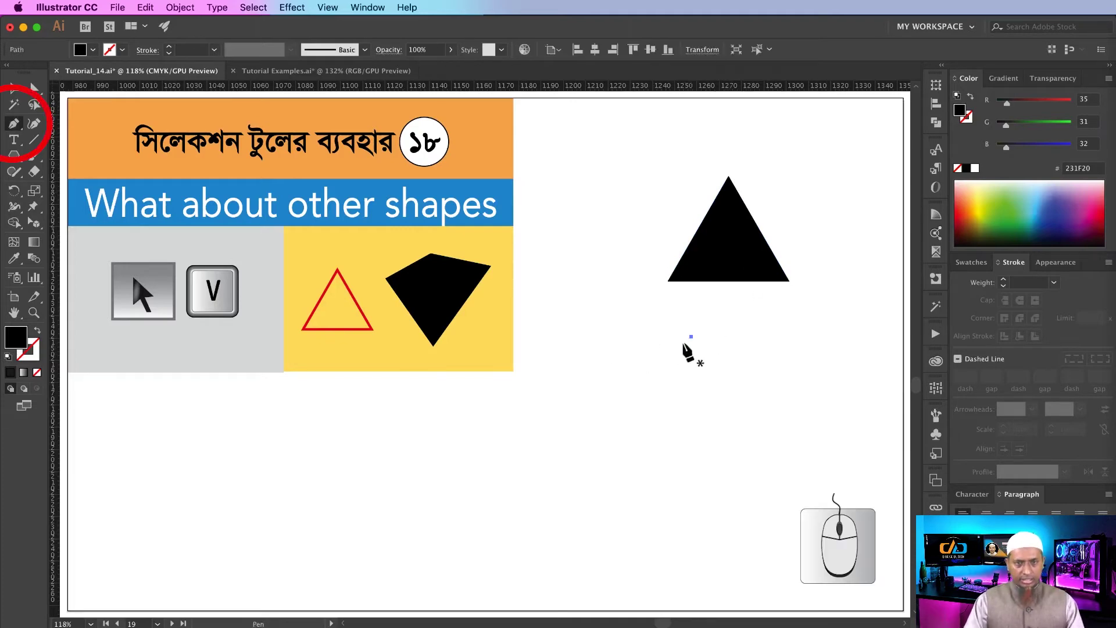
pyautogui.click(600, 404)
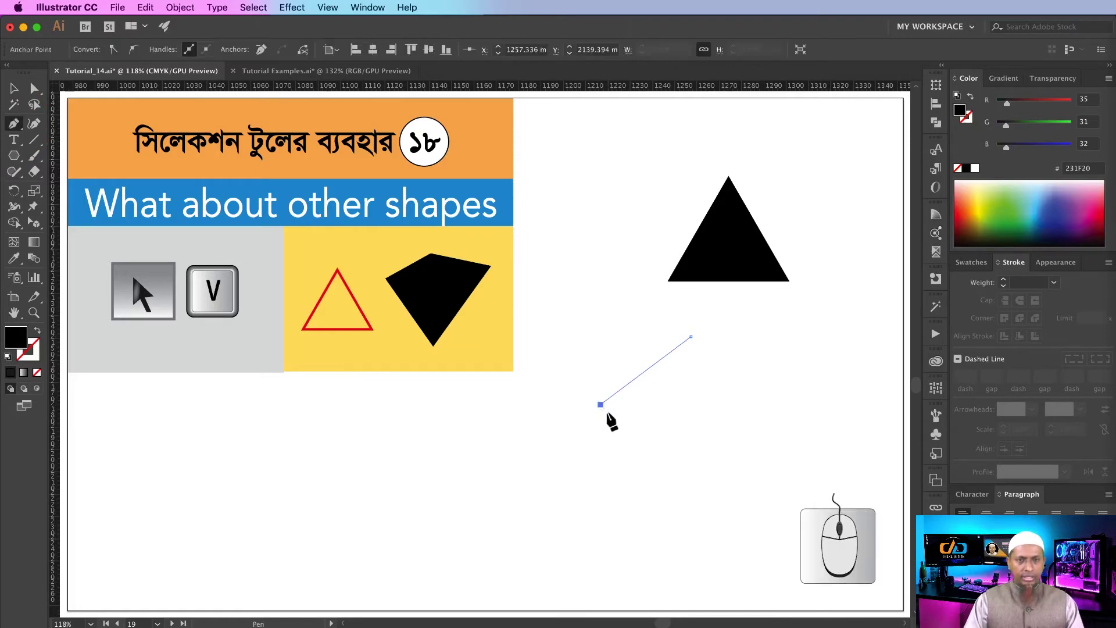
pyautogui.click(771, 526)
pyautogui.click(830, 373)
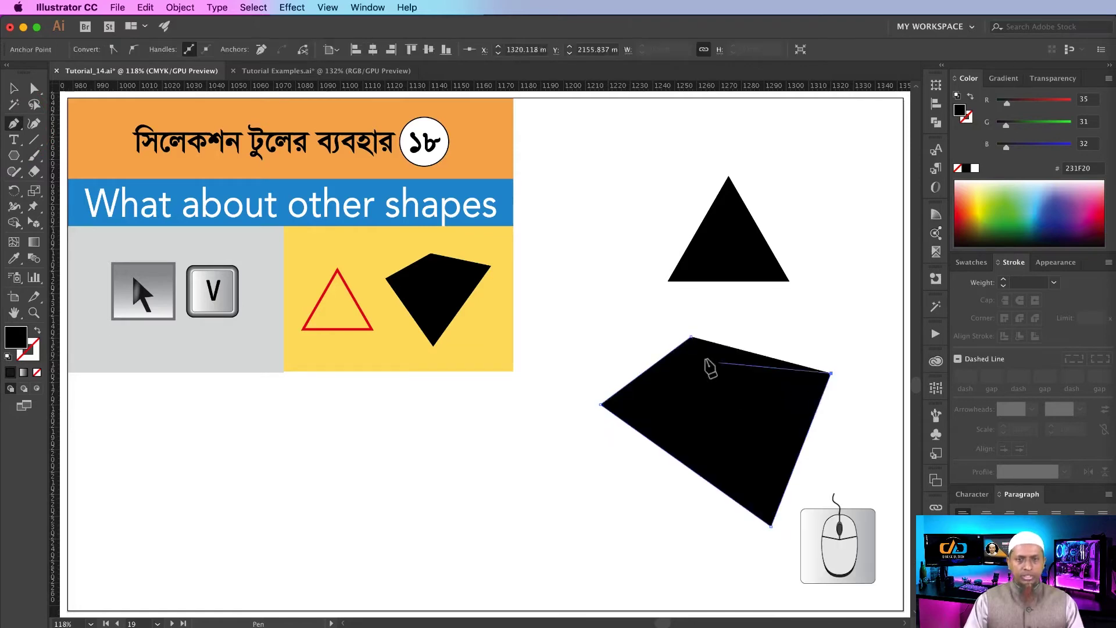
pyautogui.click(691, 337)
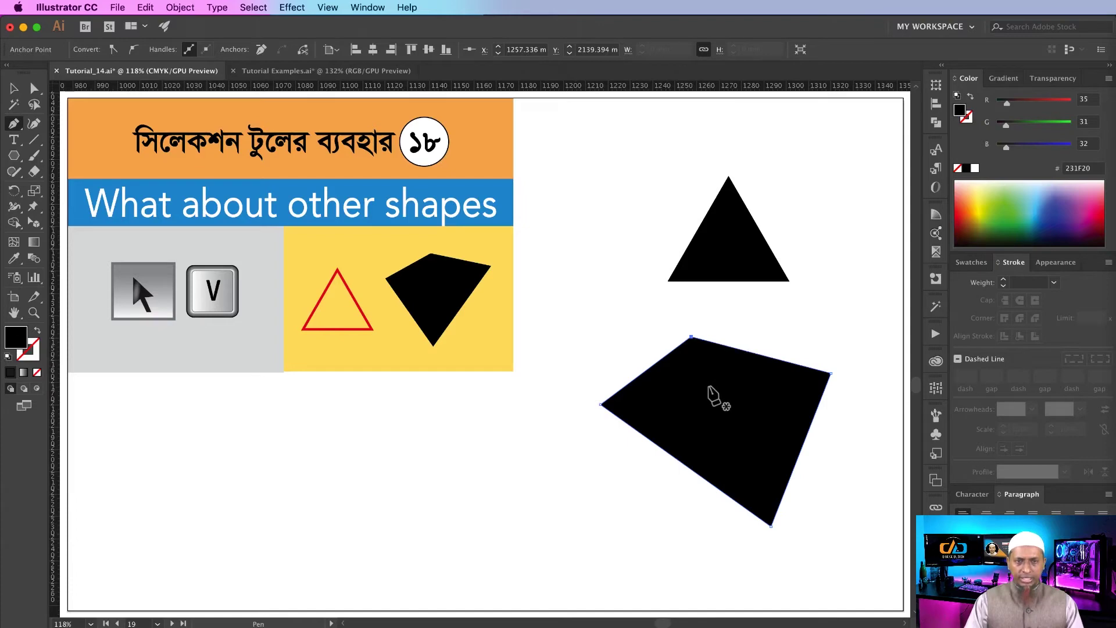
# - Compare the triangle and the pen-drawn shape under the Selection tool, and reveal the latter's corner widgets with Direct Selection
pyautogui.click(14, 88)
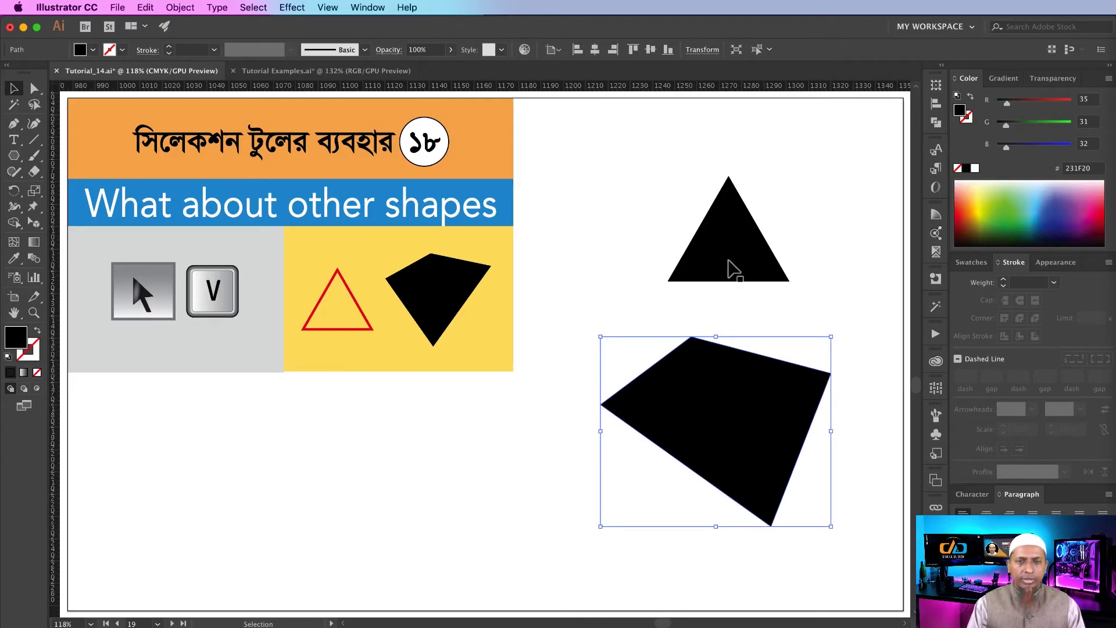
pyautogui.click(730, 240)
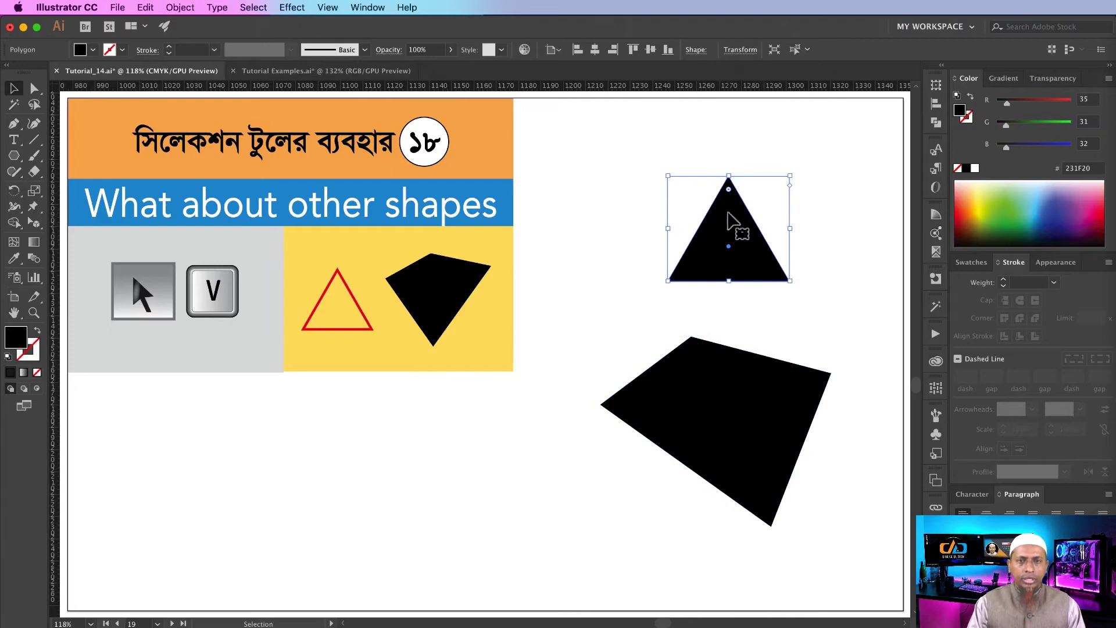
pyautogui.click(819, 384)
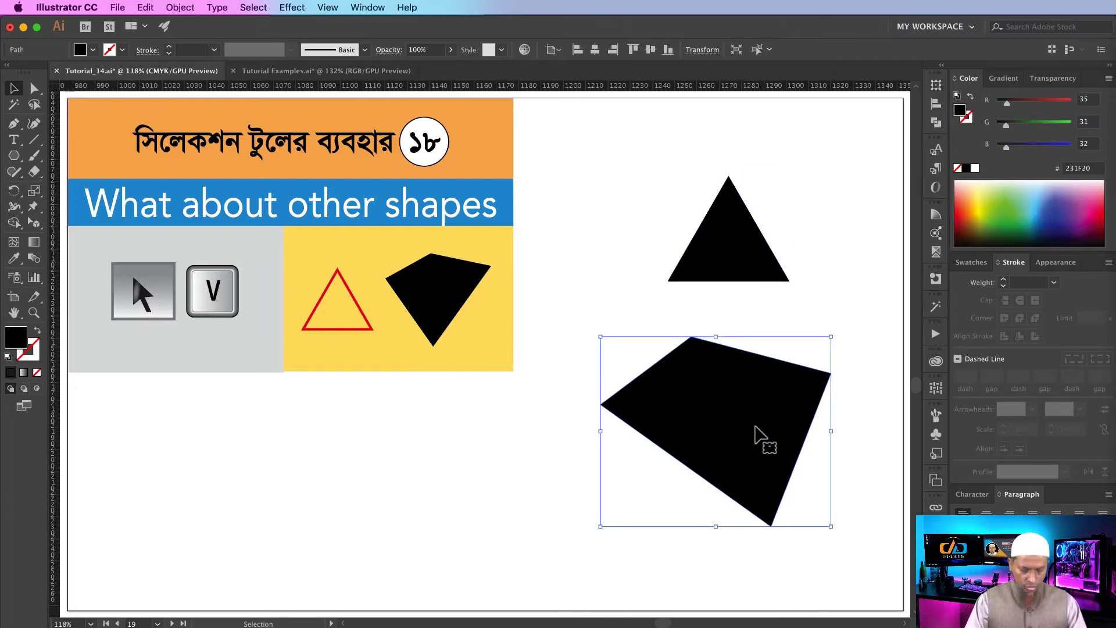
pyautogui.press('a')
pyautogui.press('super')
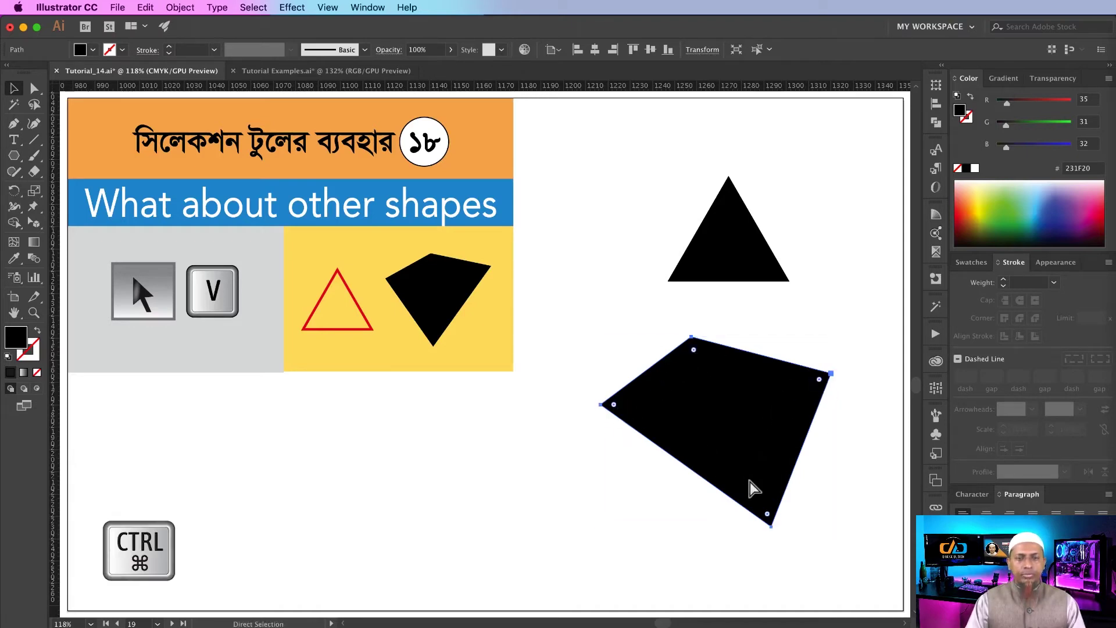
# - Select the black triangle, reveal its three corner widgets with temporary Direct Selection and round all its corners together
pyautogui.keyDown('super'); pyautogui.click(739, 227); pyautogui.keyUp('super')
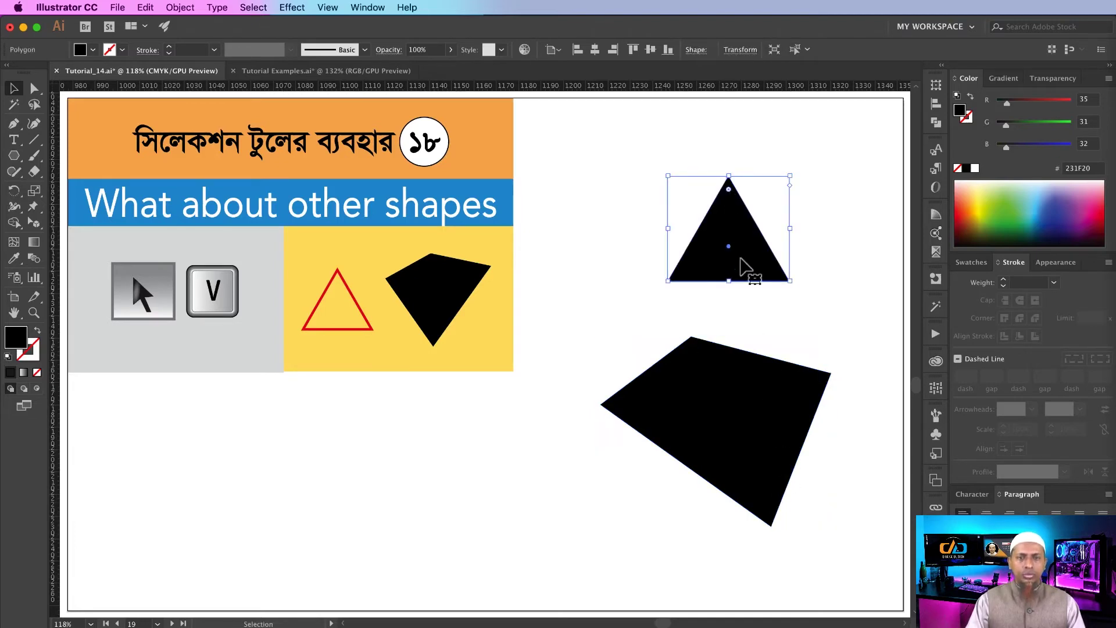
pyautogui.press('super')
pyautogui.keyDown('super'); pyautogui.click(667, 281); pyautogui.keyUp('super')
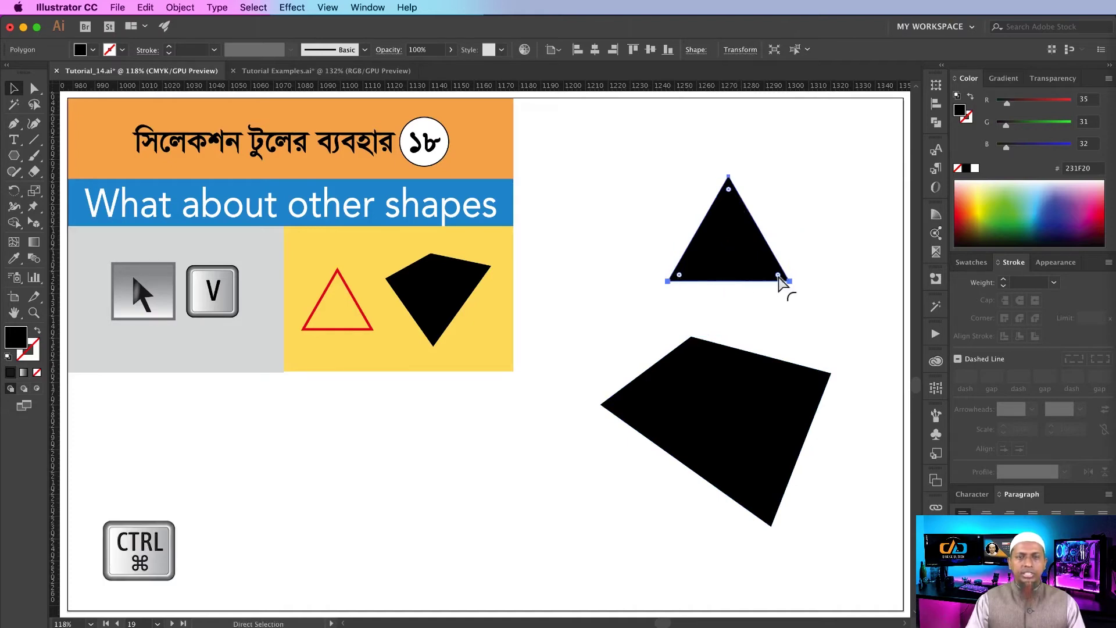
pyautogui.moveTo(779, 281); pyautogui.dragTo(765, 279)
# - Round all four corners of the pen-drawn shape together using temporary Direct Selection, and deselect it
pyautogui.click(779, 406)
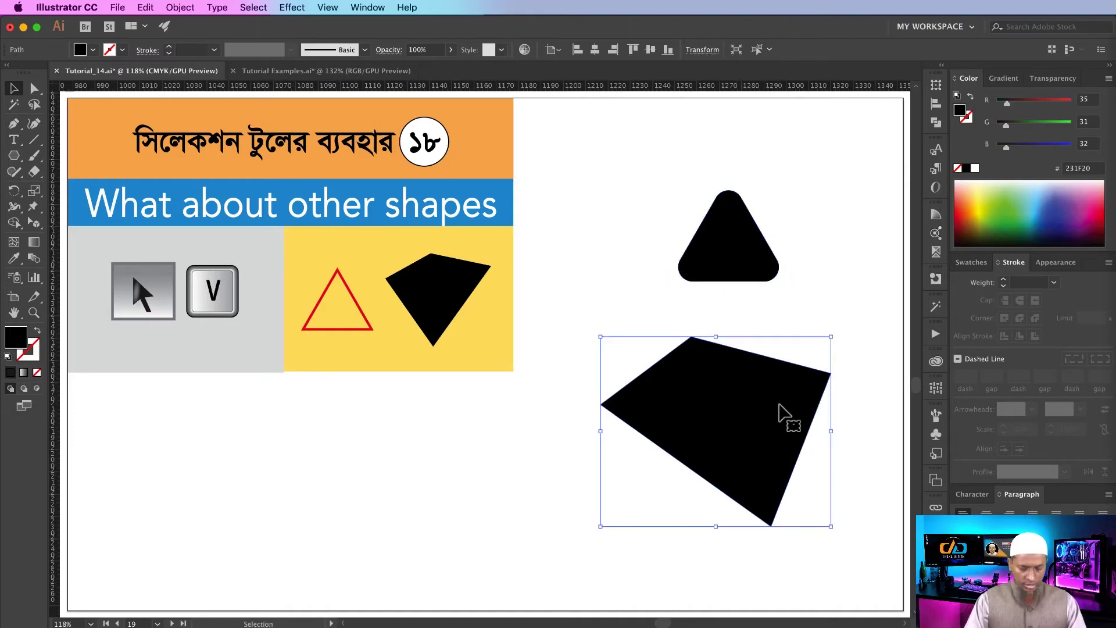
pyautogui.press('super')
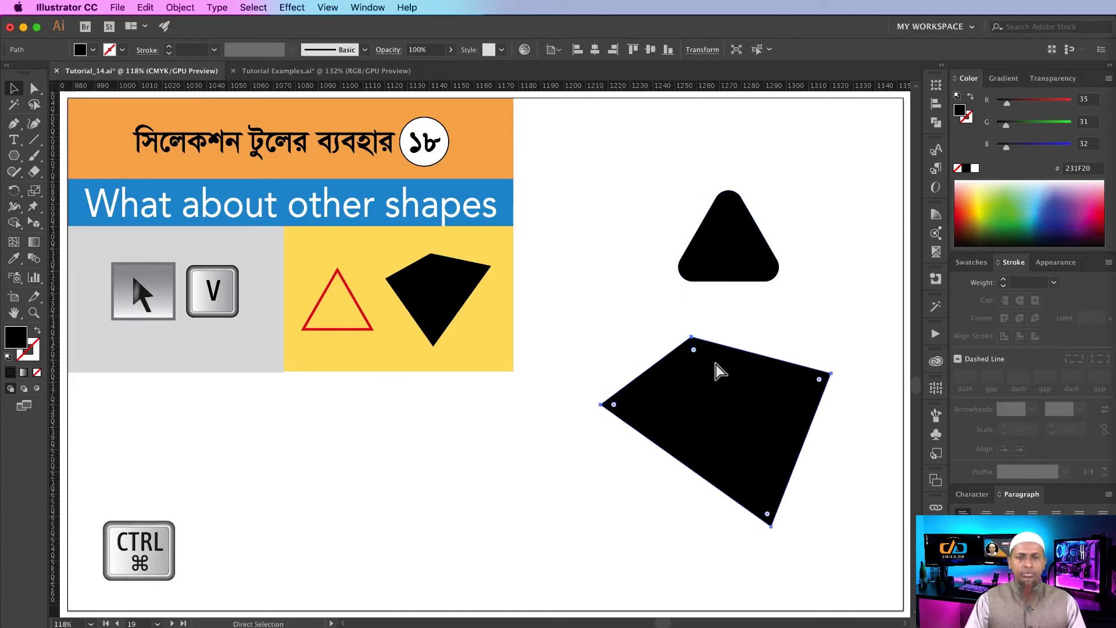
pyautogui.moveTo(820, 383); pyautogui.dragTo(805, 395)
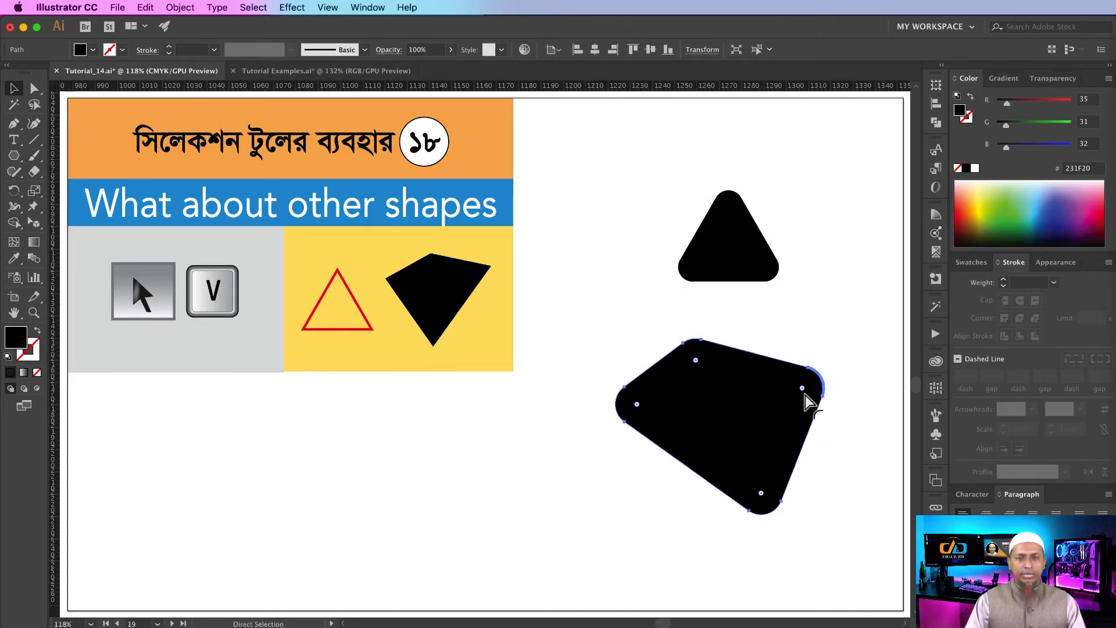
pyautogui.click(840, 452)
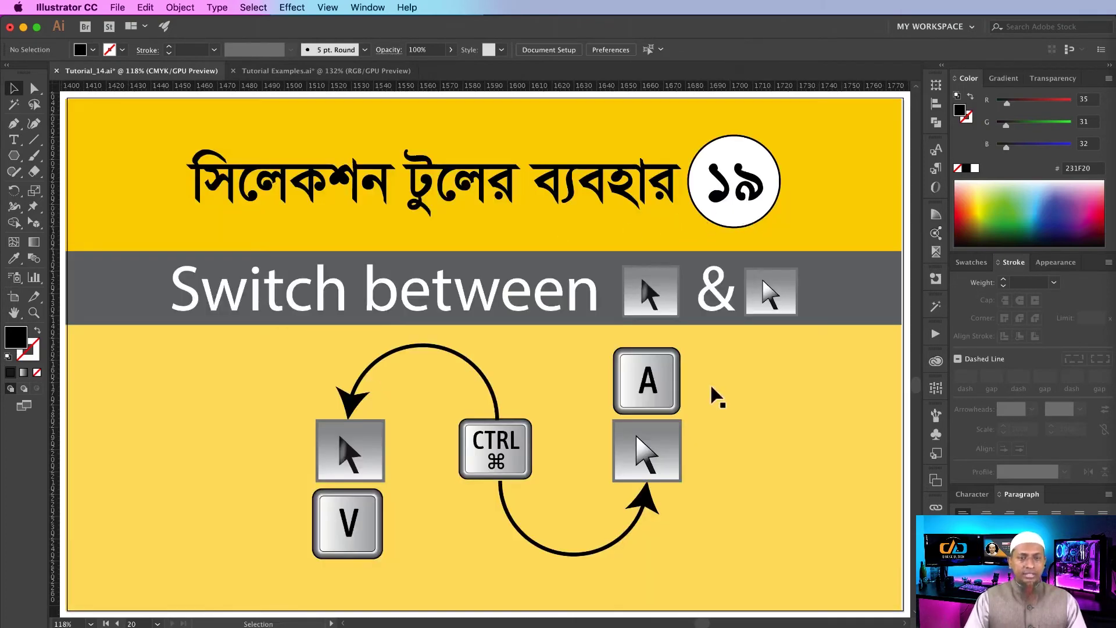
# - Set the height of the large yellow background rectangle on the "Switch between" slide to 200 mm
pyautogui.click(543, 374)
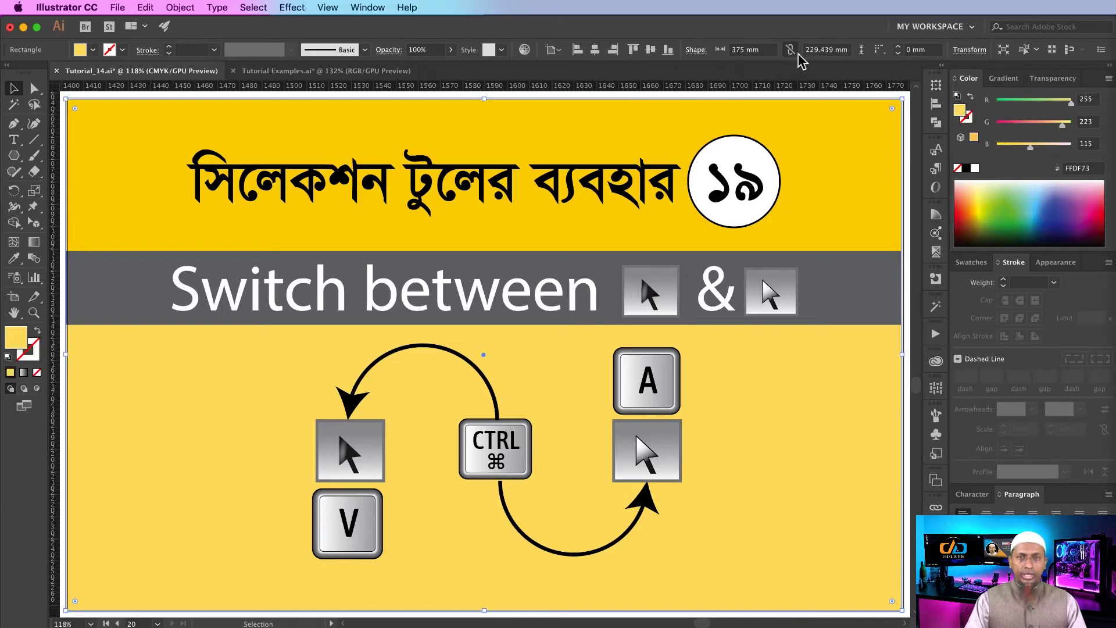
pyautogui.doubleClick(823, 49)
pyautogui.write('200')
pyautogui.press('Return')
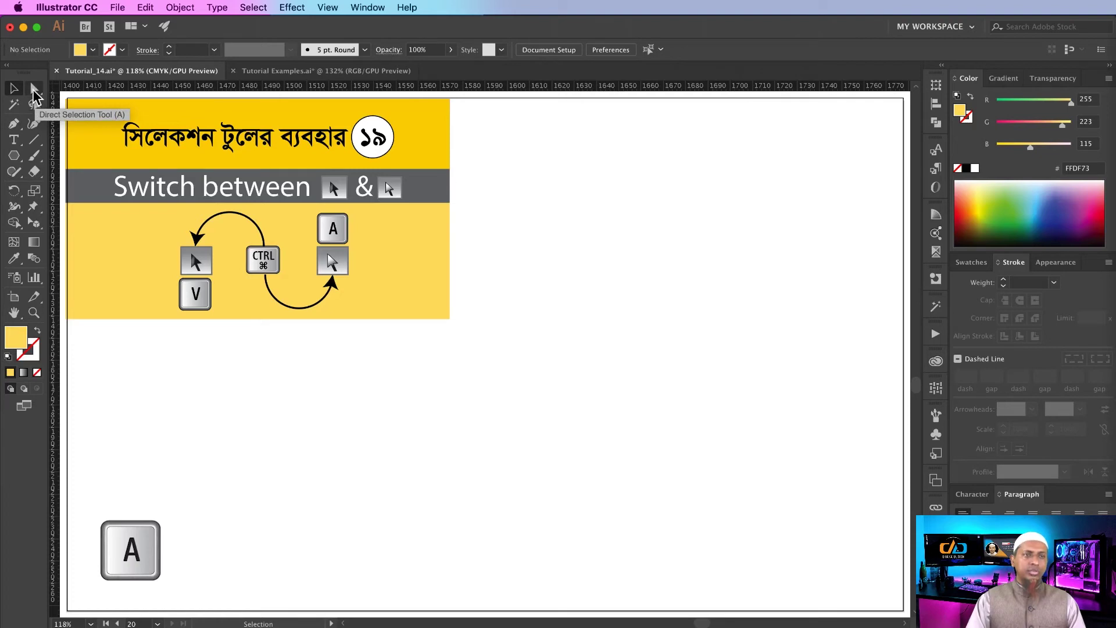
# - Switch back and forth between the Direct Selection tool and the Selection tool with nothing selected
pyautogui.press('a')
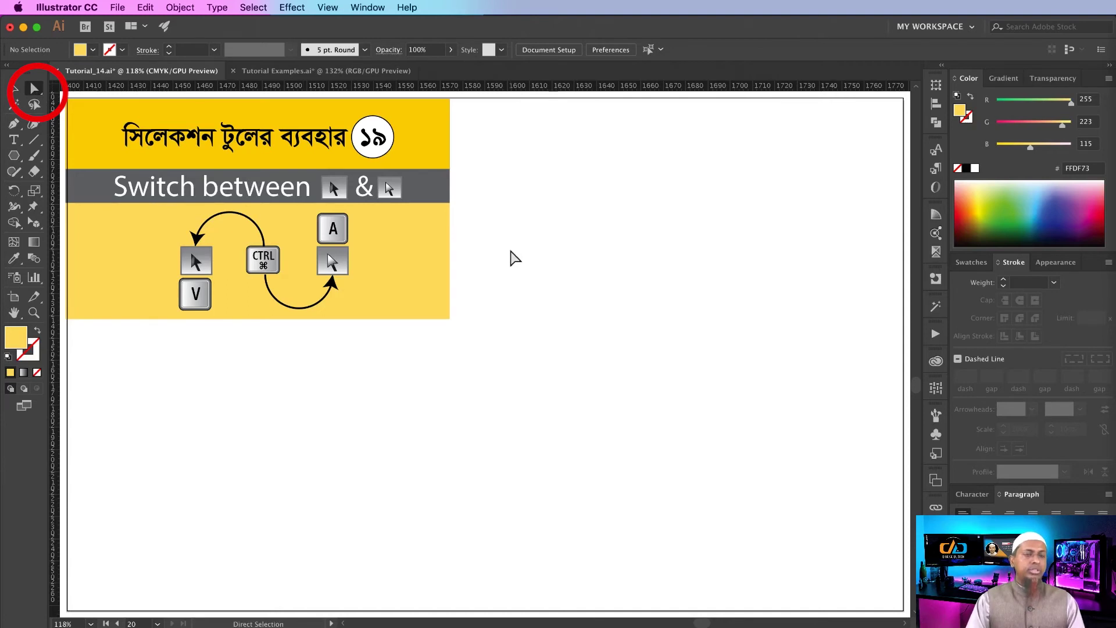
pyautogui.press('v')
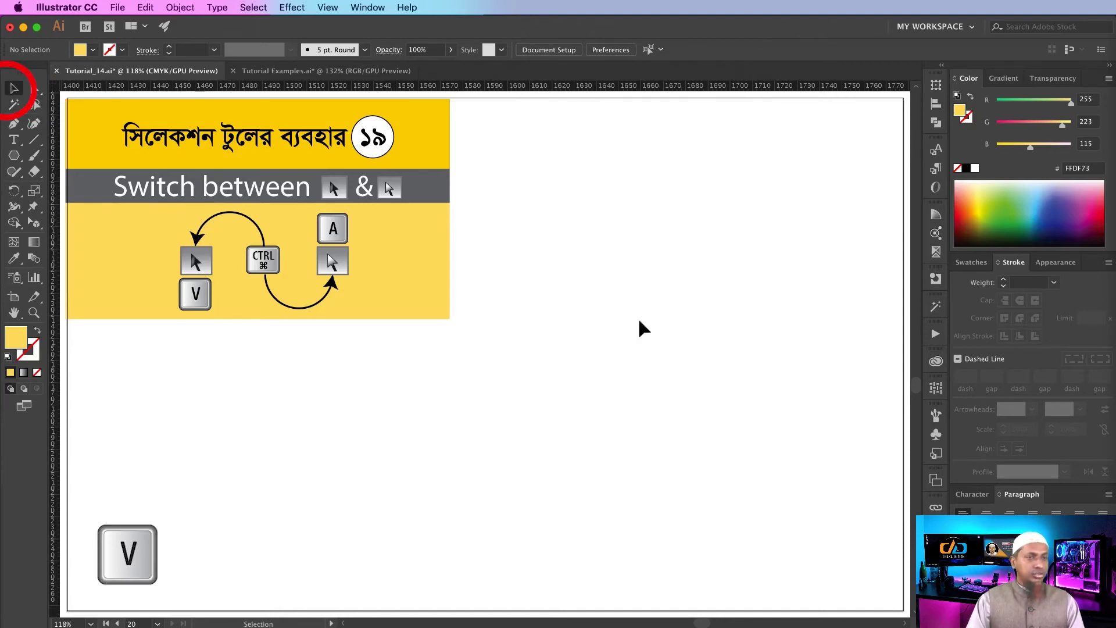
pyautogui.press('a')
# - Draw a yellow rectangle about 94 mm by 78 mm beside the slide panel and select it with the Selection tool
pyautogui.press('m')
pyautogui.moveTo(535, 233); pyautogui.dragTo(746, 408)
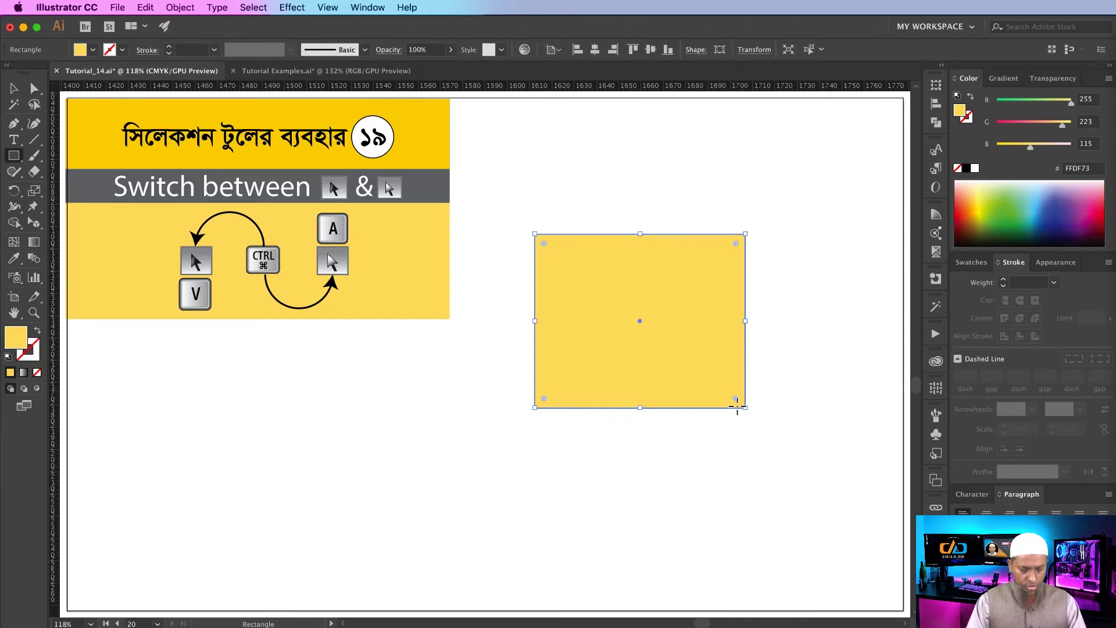
pyautogui.press('v')
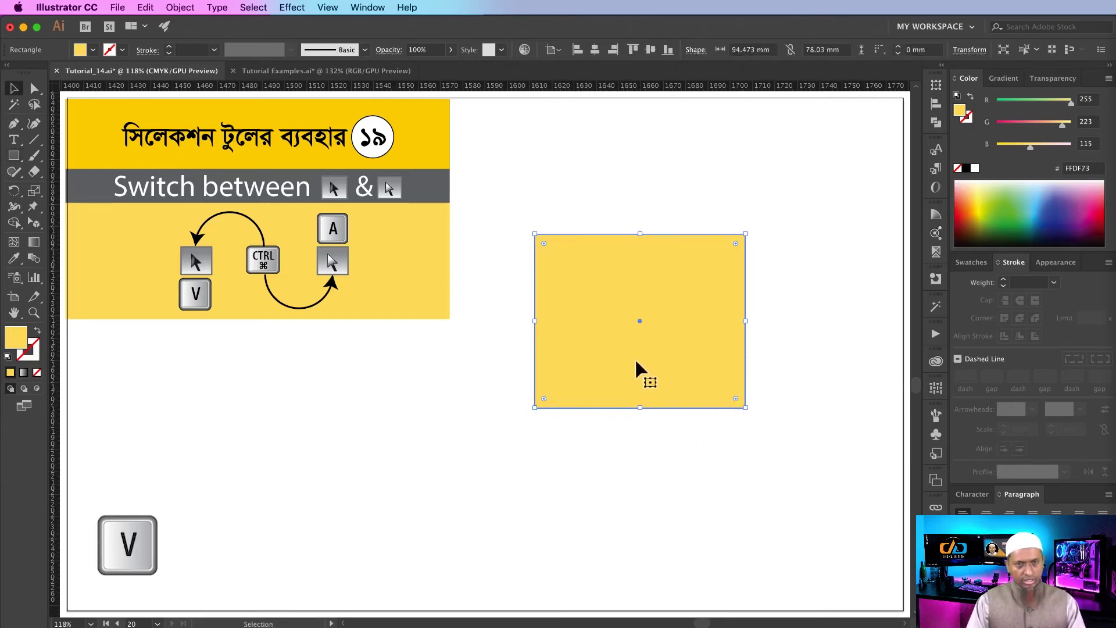
pyautogui.click(693, 427)
pyautogui.click(649, 394)
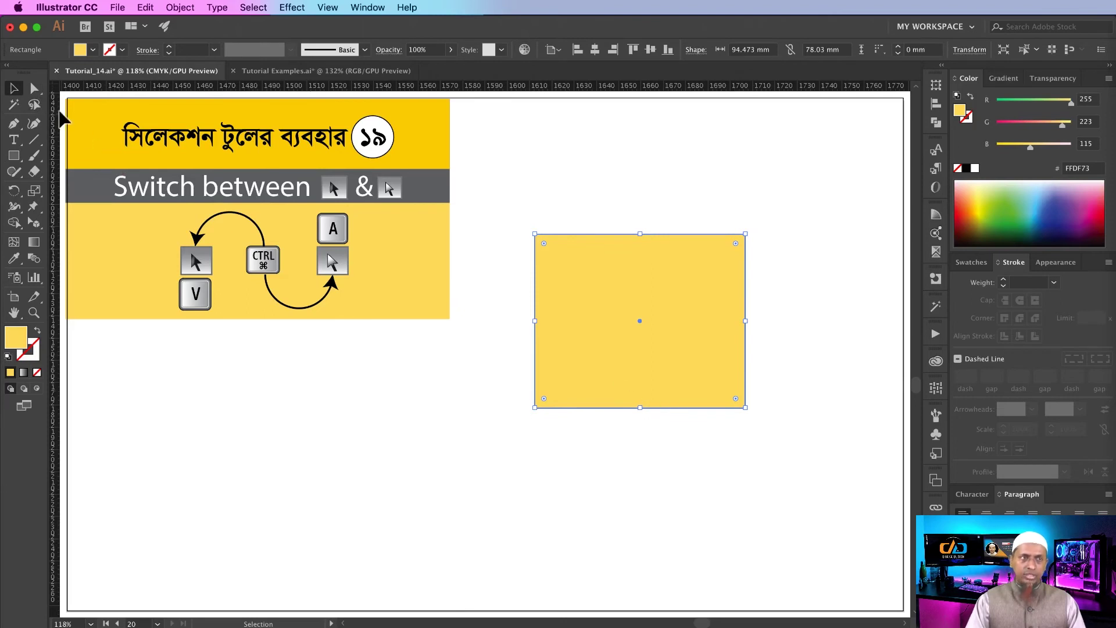
# - Compare the rectangle under Direct Selection and Selection, and from the Selection tool repeatedly switch temporarily to Direct Selection
pyautogui.press('a')
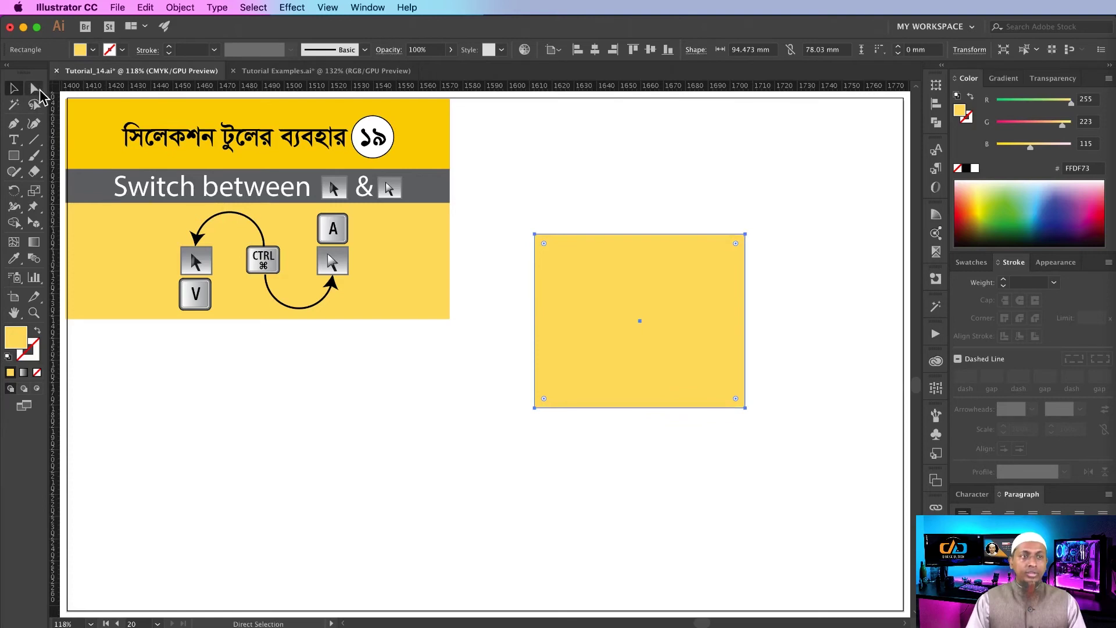
pyautogui.press('v')
pyautogui.press('super')
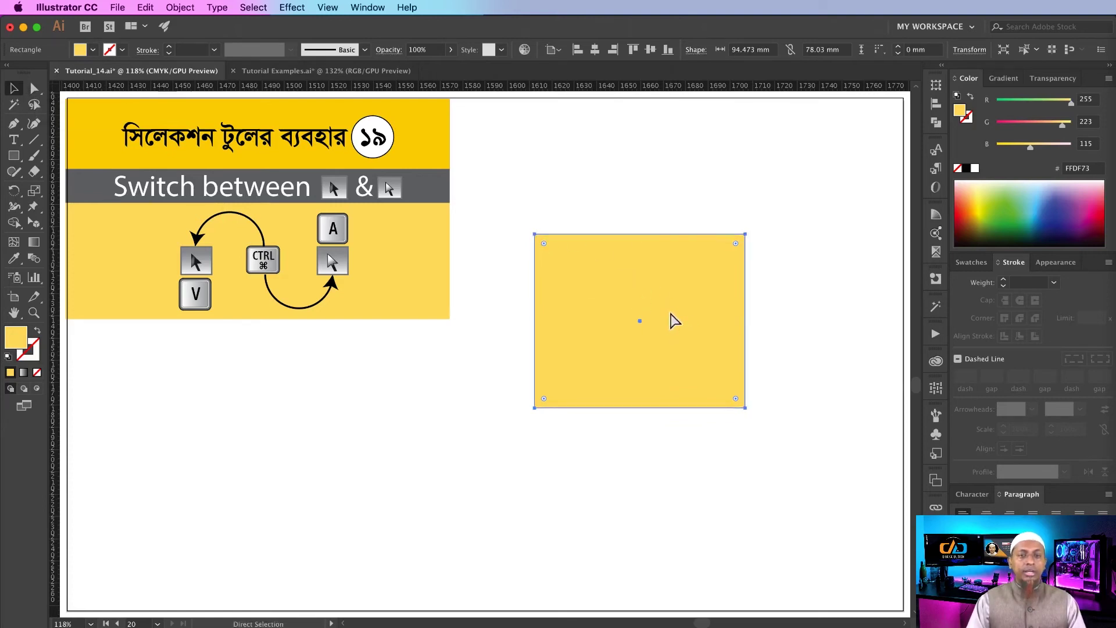
pyautogui.press('super')
pyautogui.press('super')
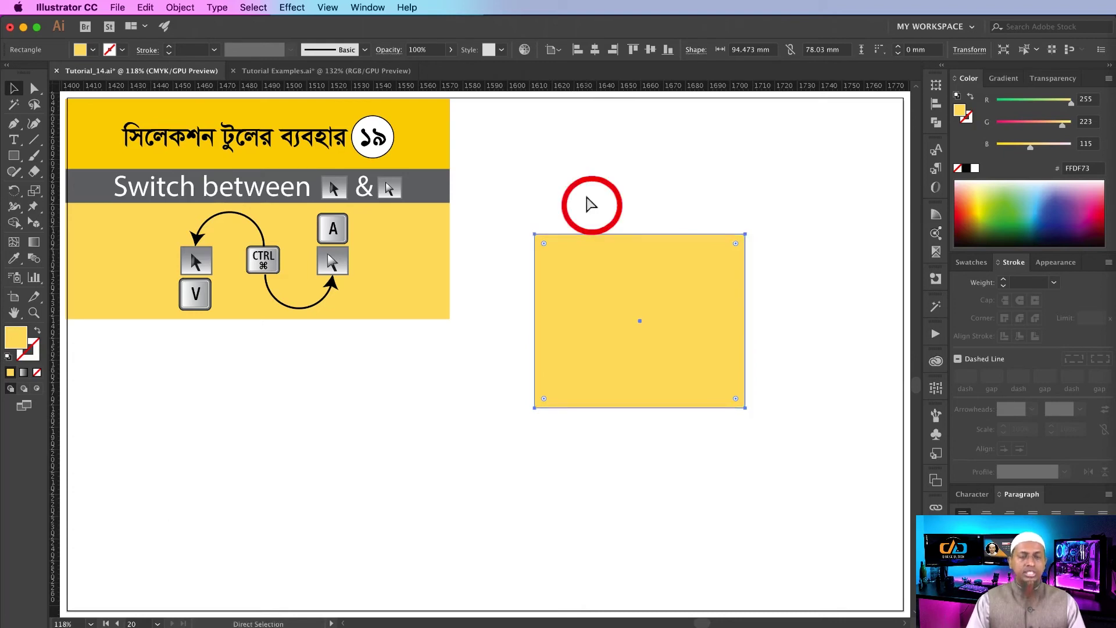
pyautogui.press('super')
pyautogui.press('super')
pyautogui.press('super')
pyautogui.press('super')
pyautogui.press('super')
pyautogui.press('super')
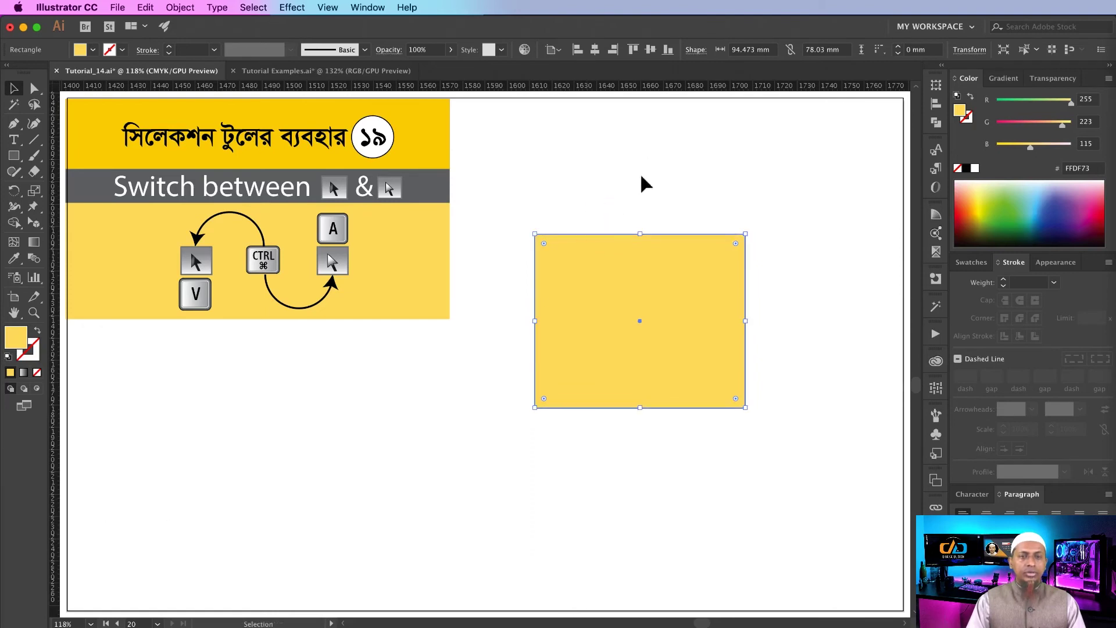
pyautogui.press('super')
pyautogui.press('super')
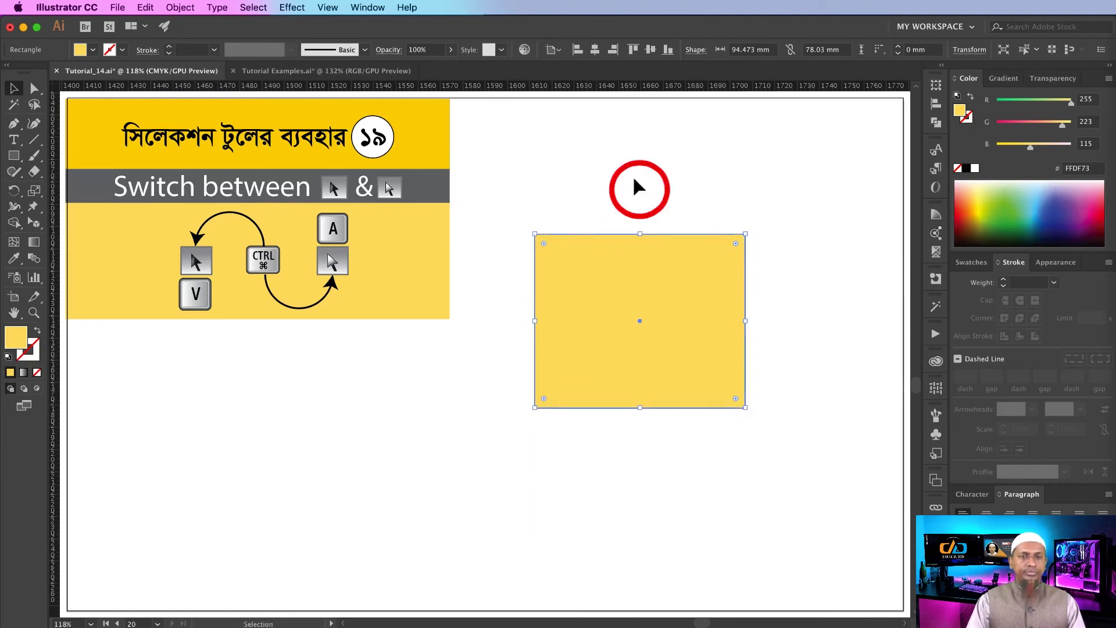
pyautogui.press('super')
pyautogui.press('super')
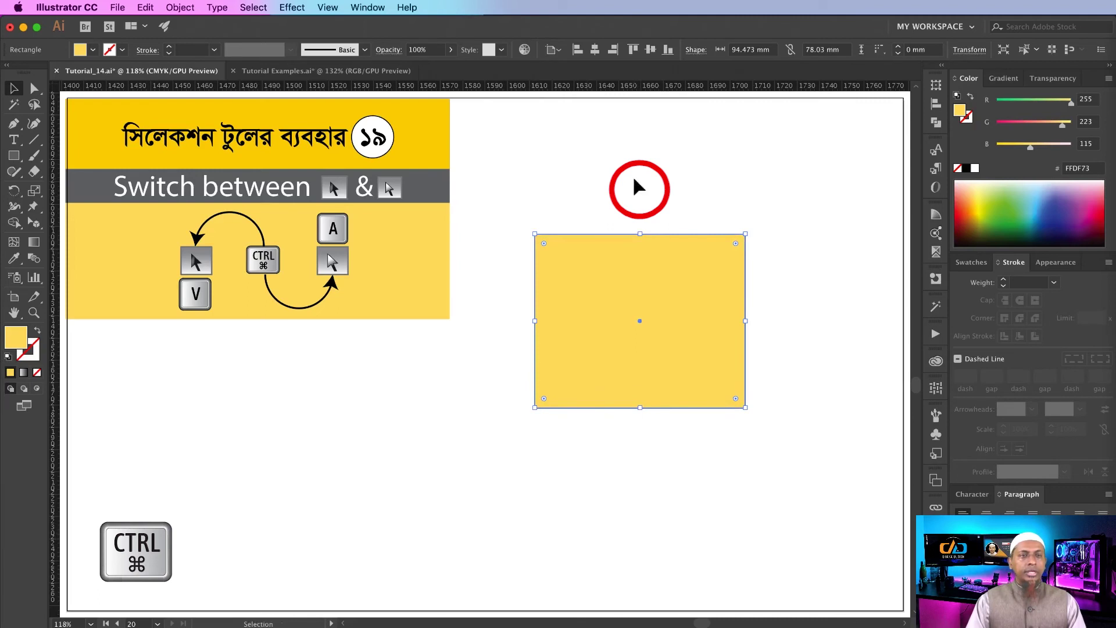
# - From Direct Selection, switch temporarily to Selection several times, and return to the Selection tool to compare the reverse switch
pyautogui.click(34, 89)
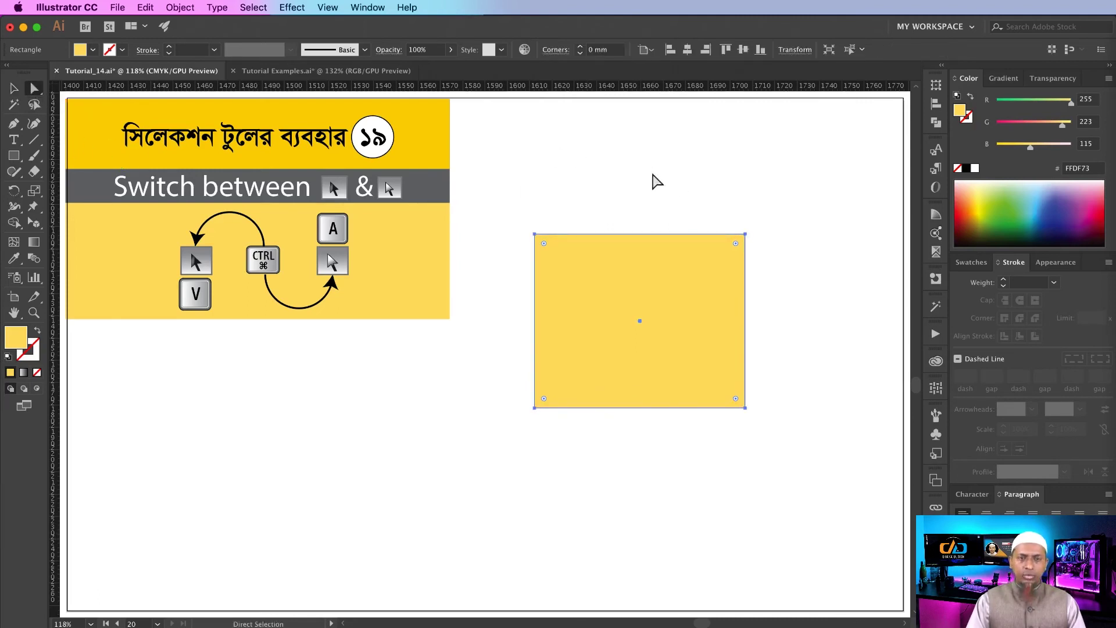
pyautogui.press('ctrl')
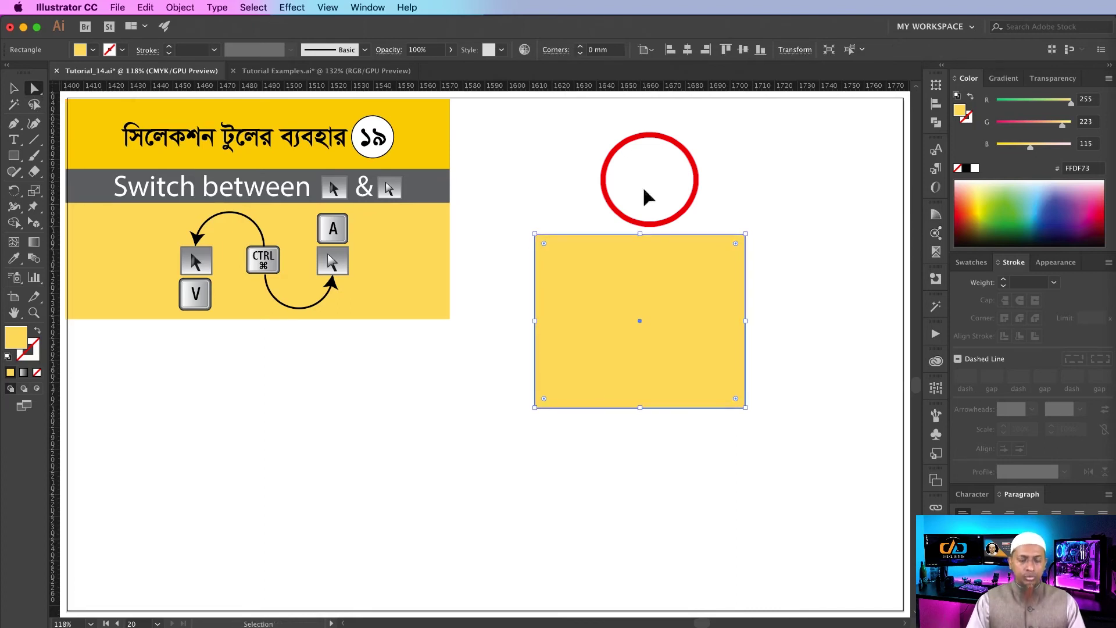
pyautogui.press('super')
pyautogui.press('super')
pyautogui.press('super')
pyautogui.press('super')
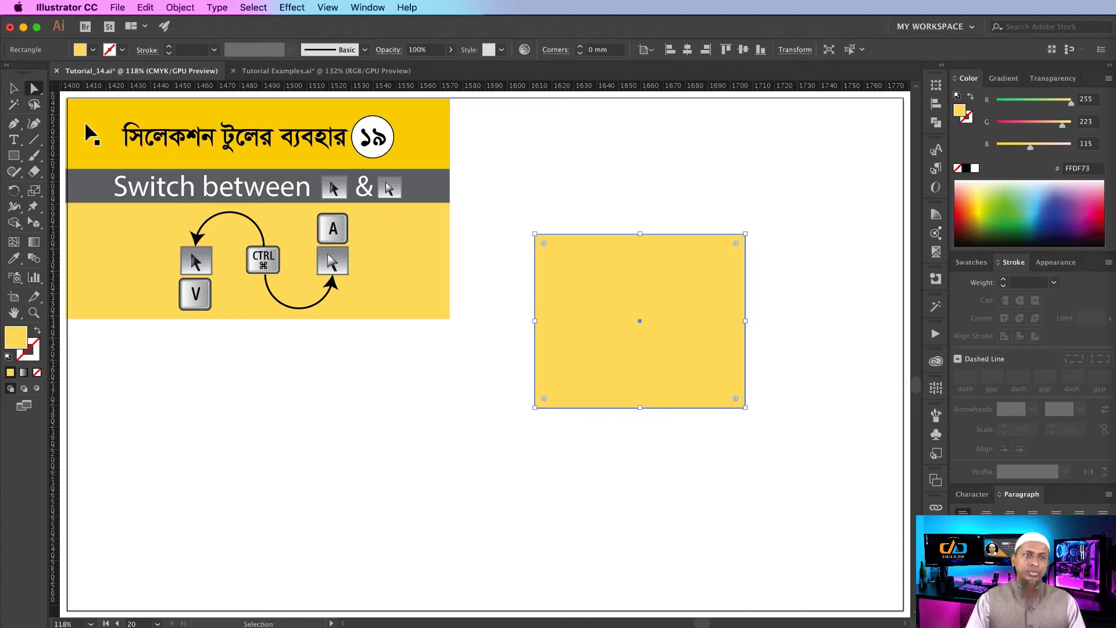
pyautogui.press('ctrl')
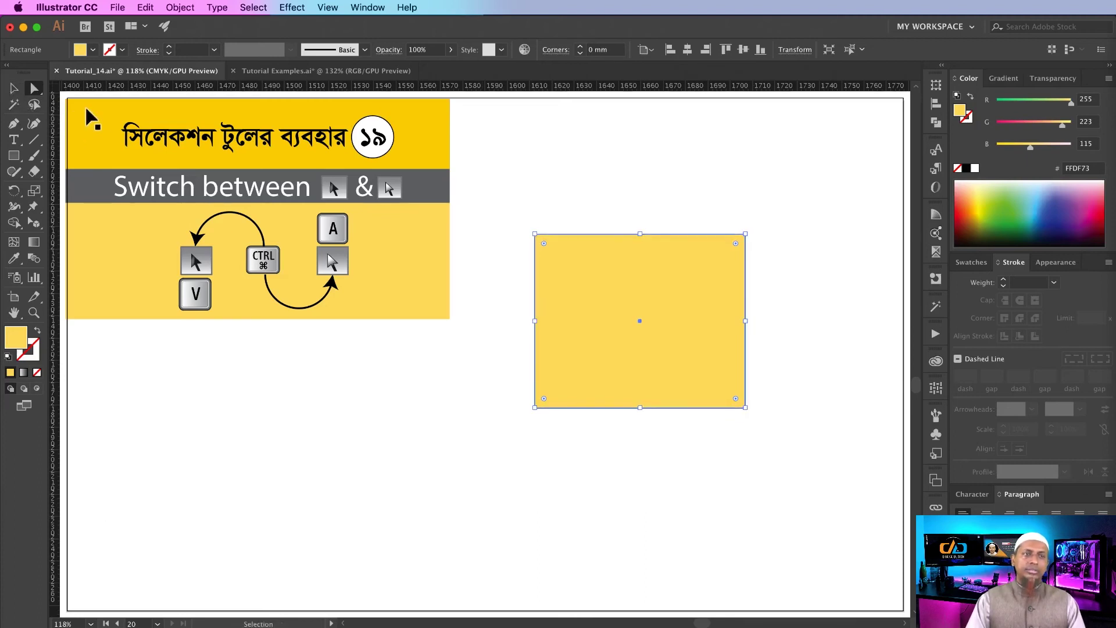
pyautogui.press('ctrl')
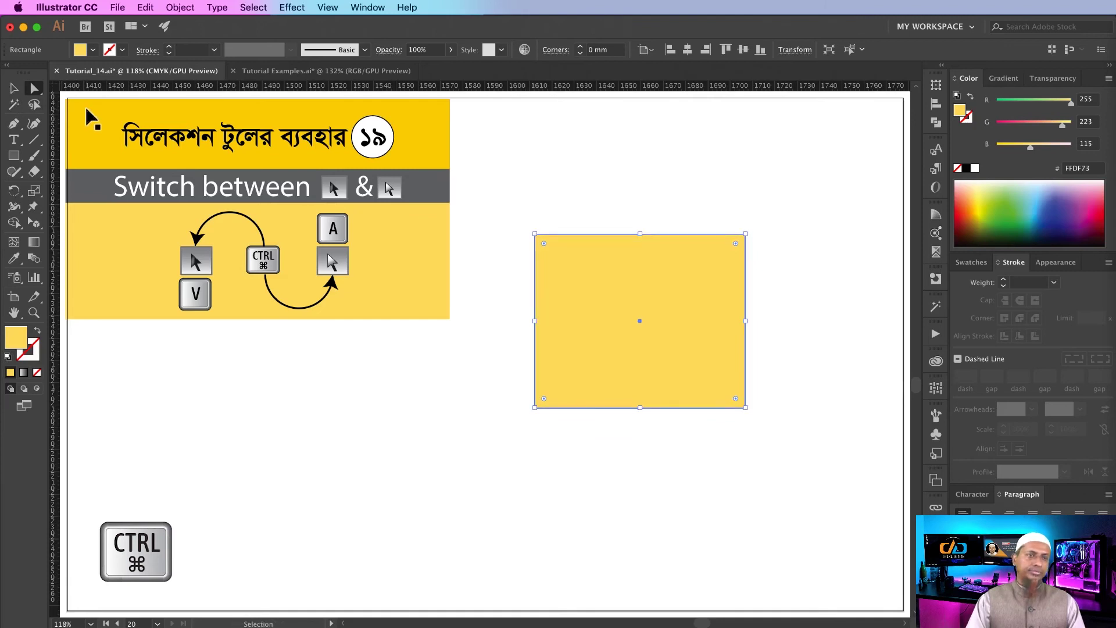
pyautogui.press('ctrl')
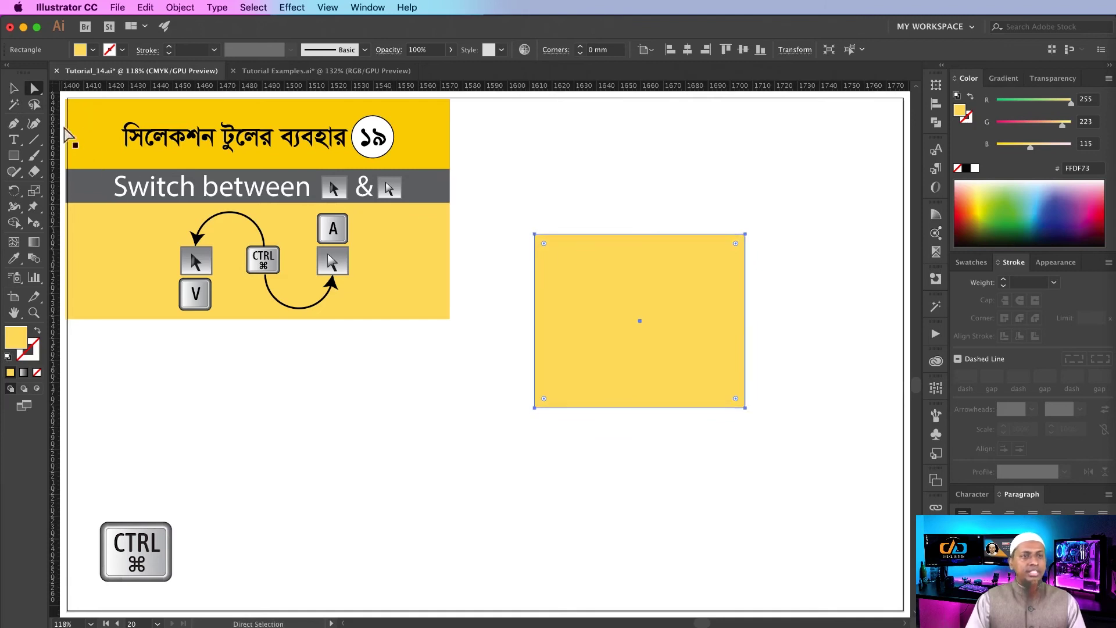
pyautogui.click(14, 88)
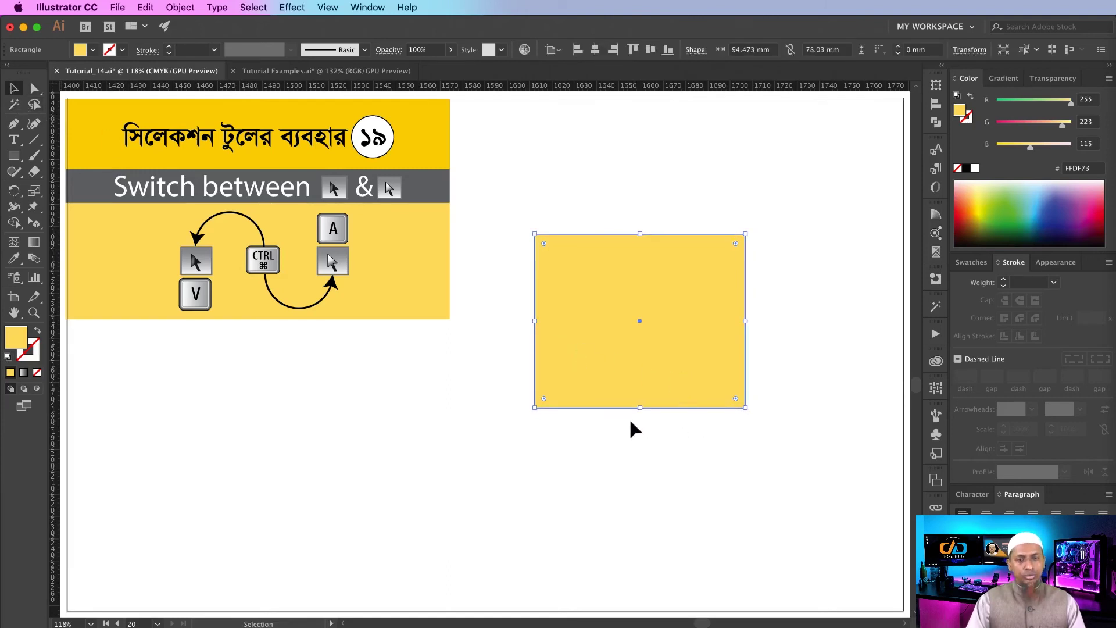
pyautogui.press('ctrl')
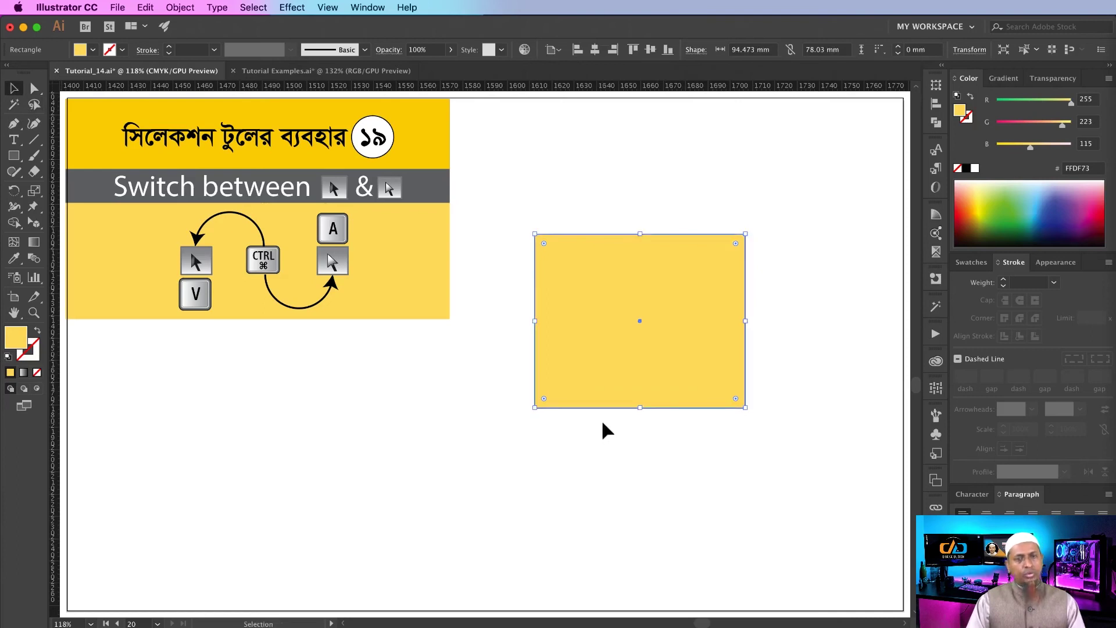
# - Round all four corners of the yellow rectangle to a radius of about 21 mm with the Direct Selection tool
pyautogui.click(34, 88)
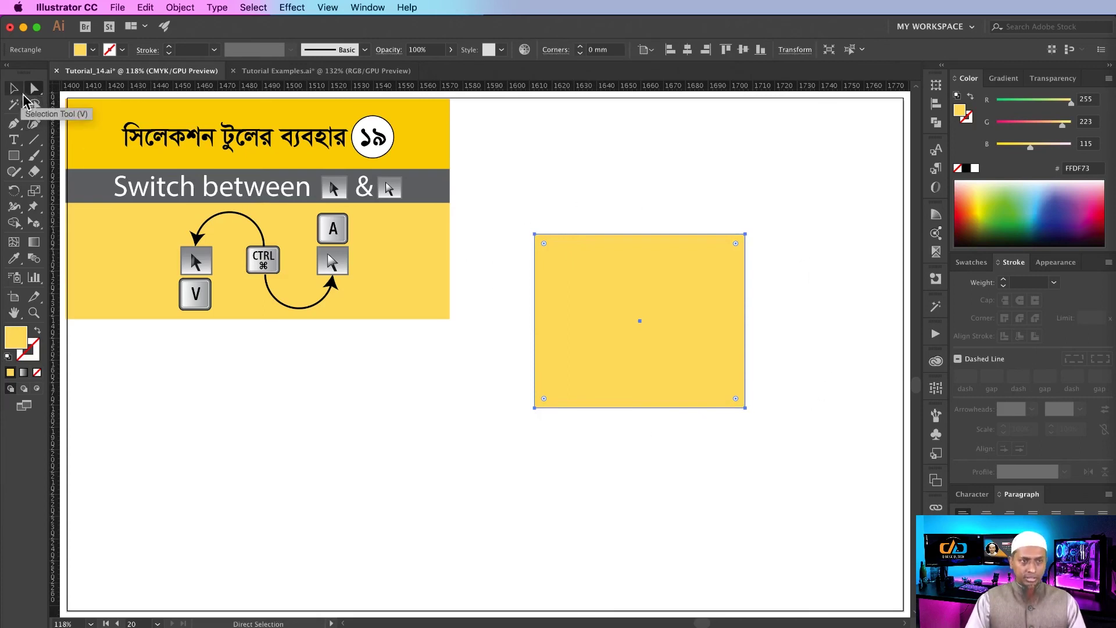
pyautogui.press('super')
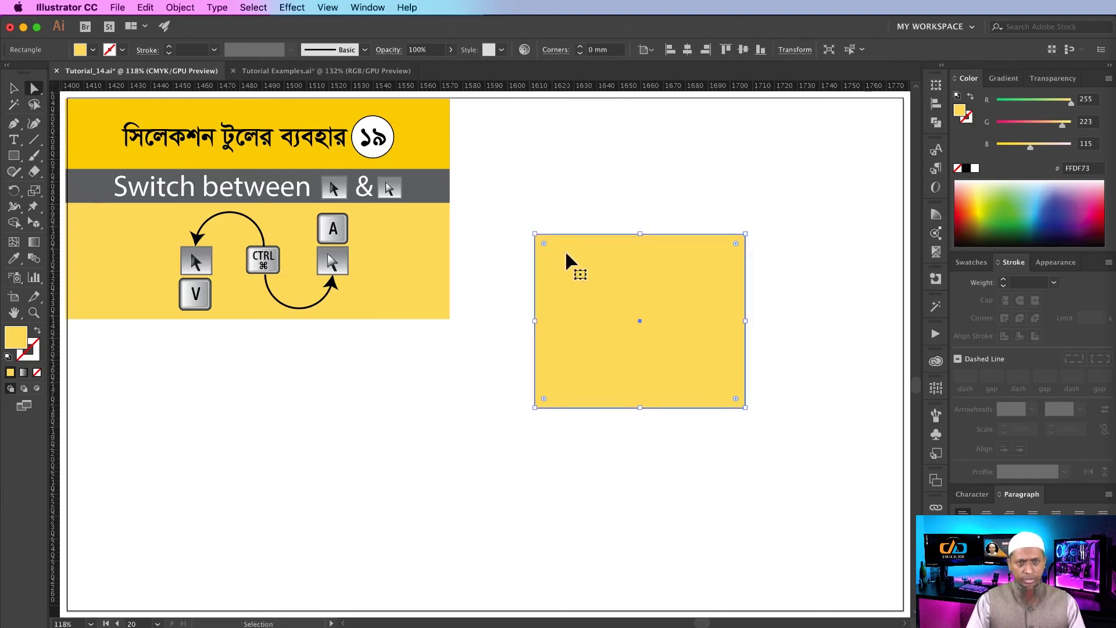
pyautogui.moveTo(544, 243); pyautogui.dragTo(584, 278)
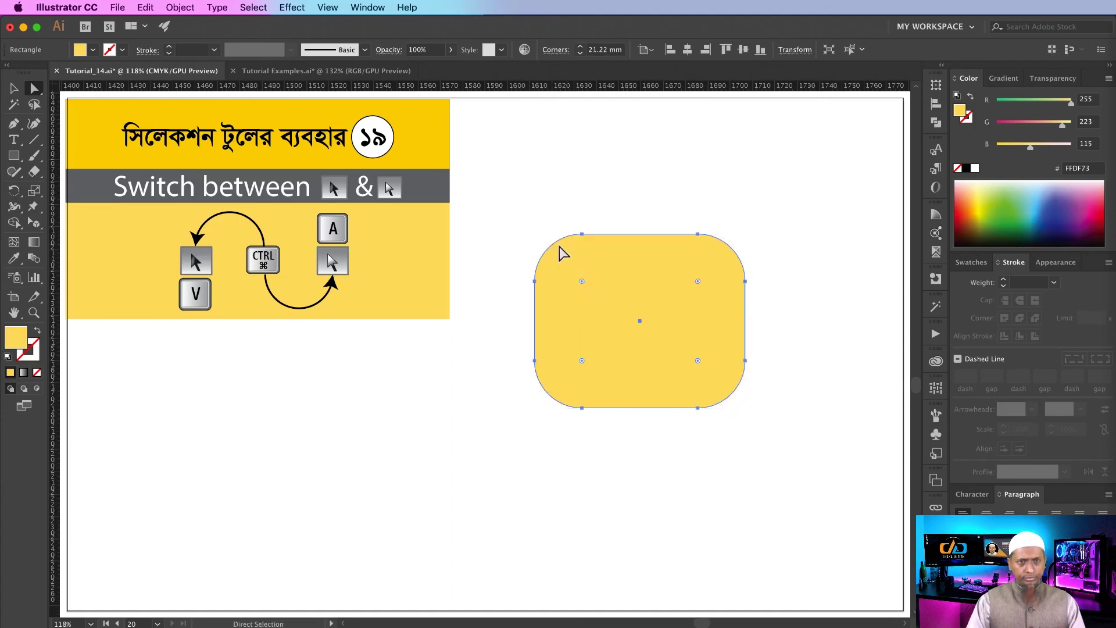
# - Delete the rounded yellow rectangle using the Selection tool
pyautogui.press('v')
pyautogui.click(634, 317)
pyautogui.press('Delete')
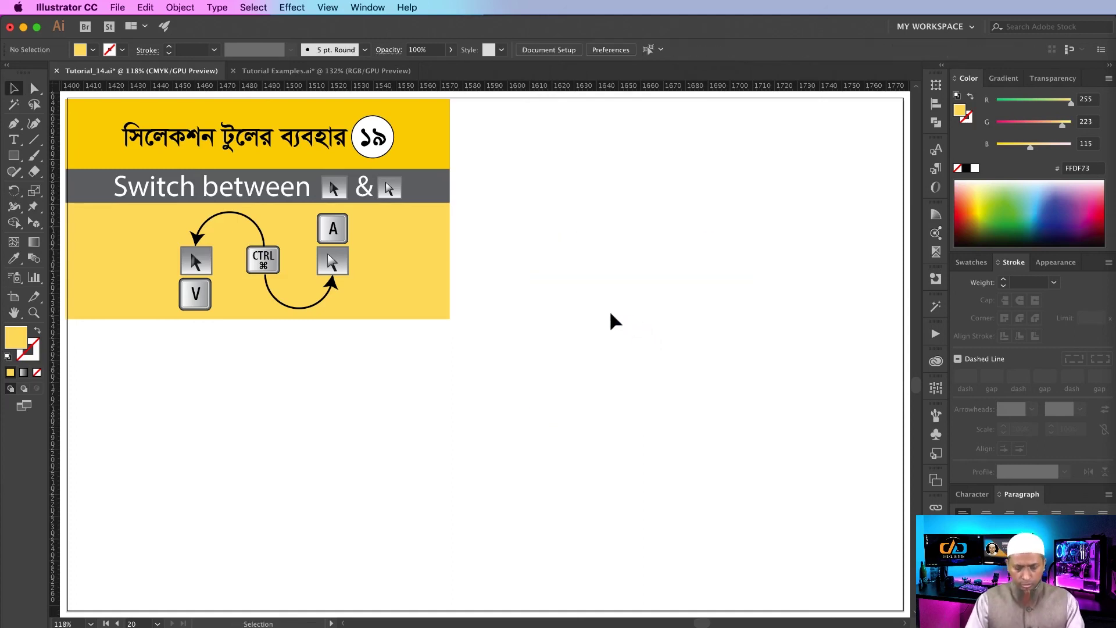
# - Draw a yellow square about 15.5 mm wide beside the slide panel and place a copy directly below it
pyautogui.press('m')
pyautogui.moveTo(480, 137)
pyautogui.mouseDown()
pyautogui.moveTo(515, 172)
pyautogui.moveTo(495, 166)
pyautogui.mouseUp()
pyautogui.press('v')
pyautogui.moveTo(495, 167); pyautogui.dragTo(495, 195)
# - Repeat the downward duplication eight times to form a vertical column of ten evenly spaced squares
pyautogui.press('super+d')
pyautogui.press('super+d')
pyautogui.press('super+d')
pyautogui.press('super+d')
pyautogui.press('super+d')
pyautogui.press('super+d')
pyautogui.press('super+d')
pyautogui.press('super+d')
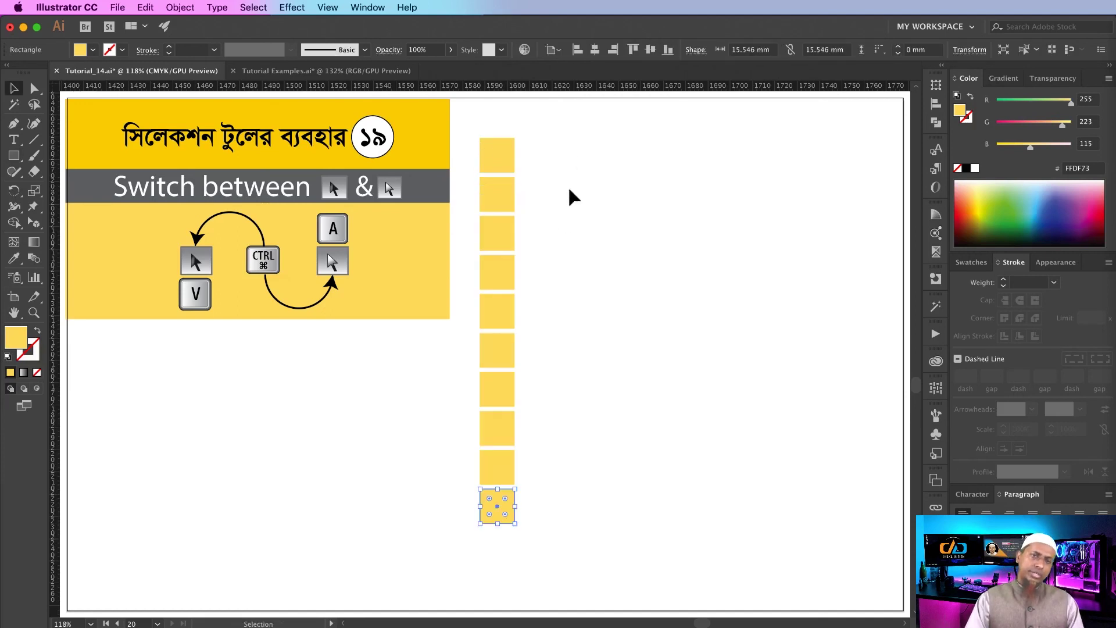
# - Copy the column of squares beside itself, and move both columns together to the artboard's upper edge next to the slide panel
pyautogui.click(569, 194)
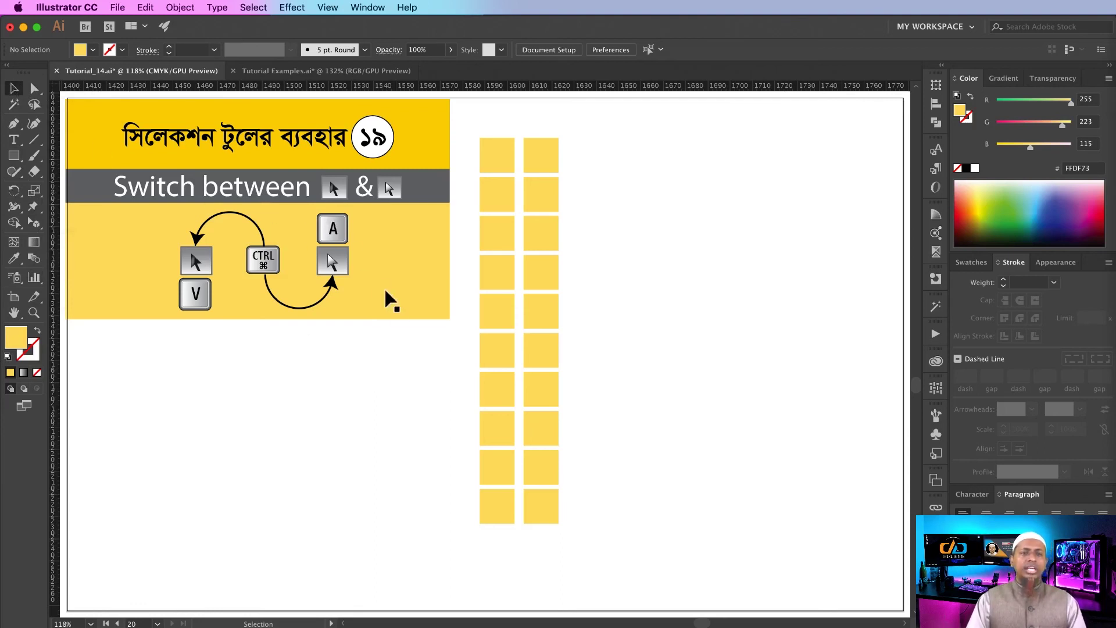
pyautogui.moveTo(470, 125); pyautogui.dragTo(525, 466)
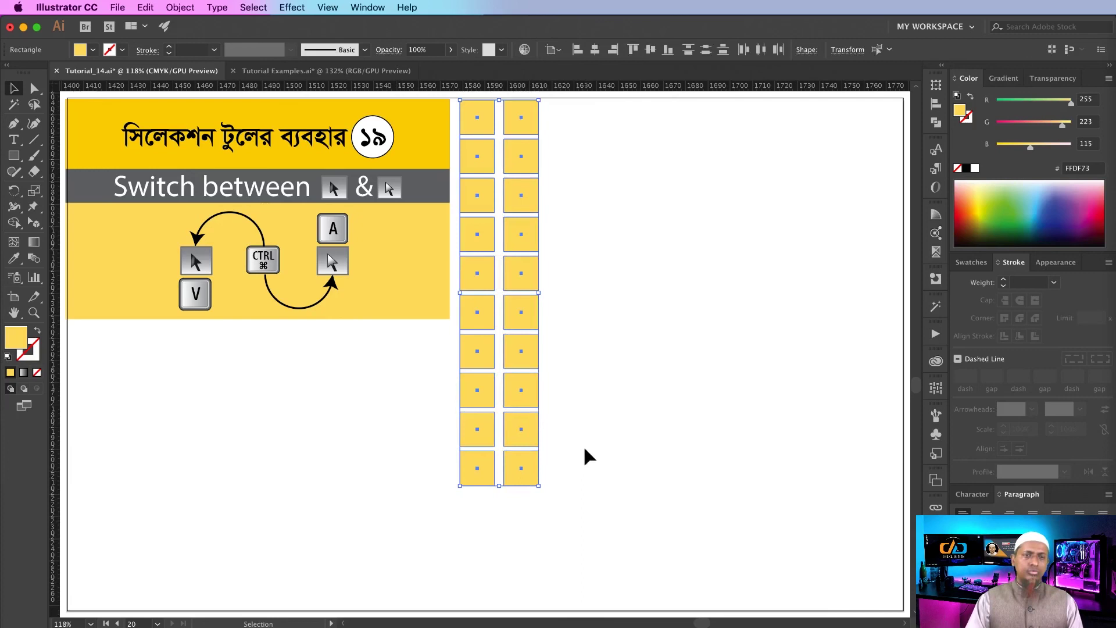